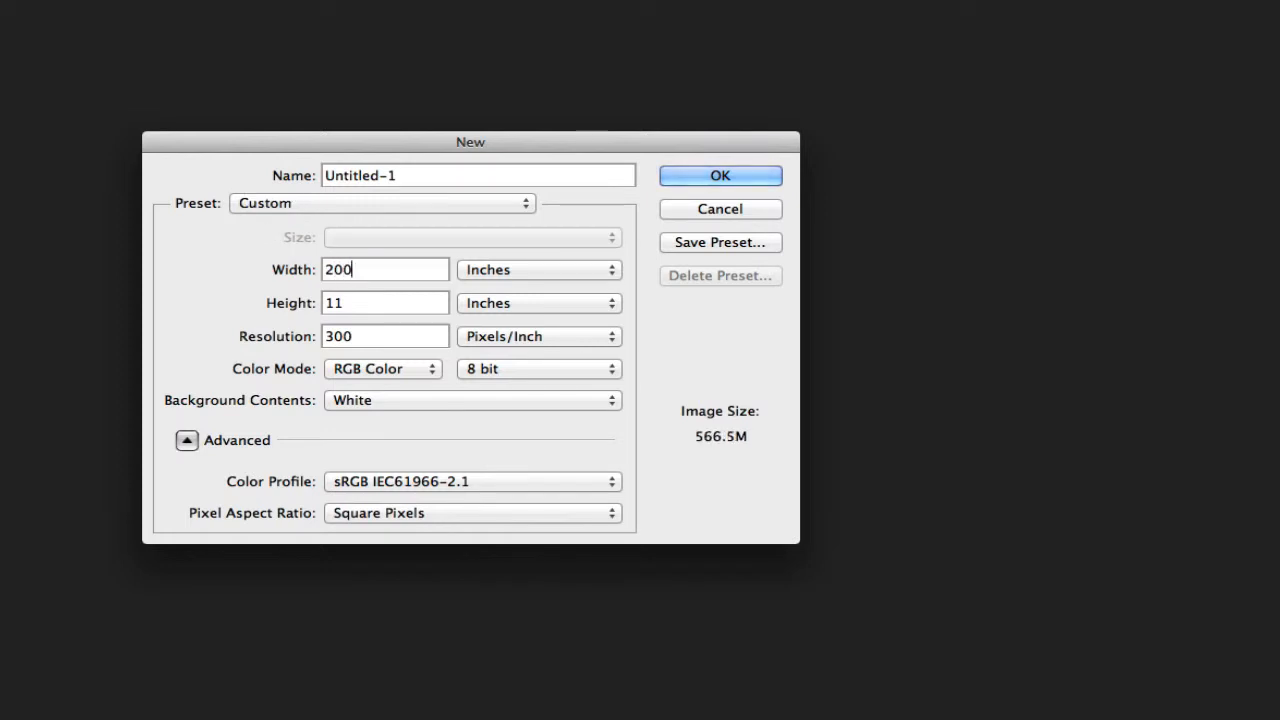
Step: Create a new document 200 by 200 pixels with a resolution of 72 pixels/inch
click(527, 270)
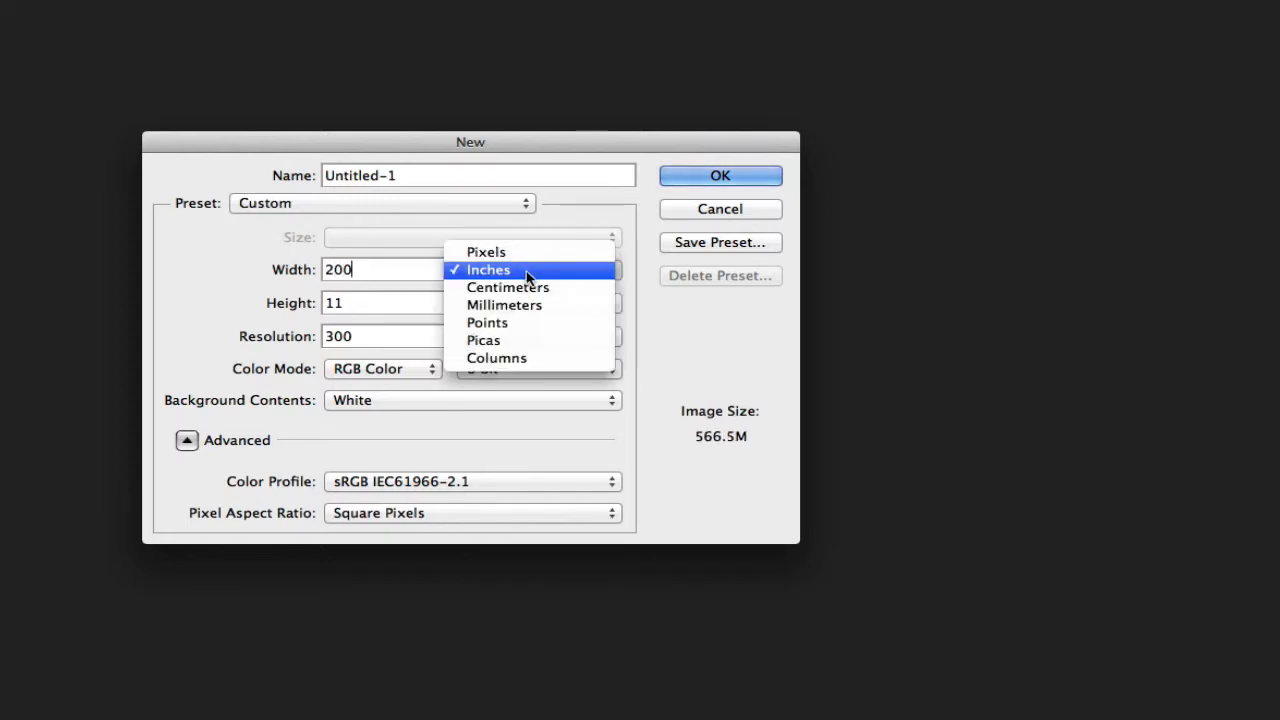
click(523, 252)
drag(386, 303, 260, 303)
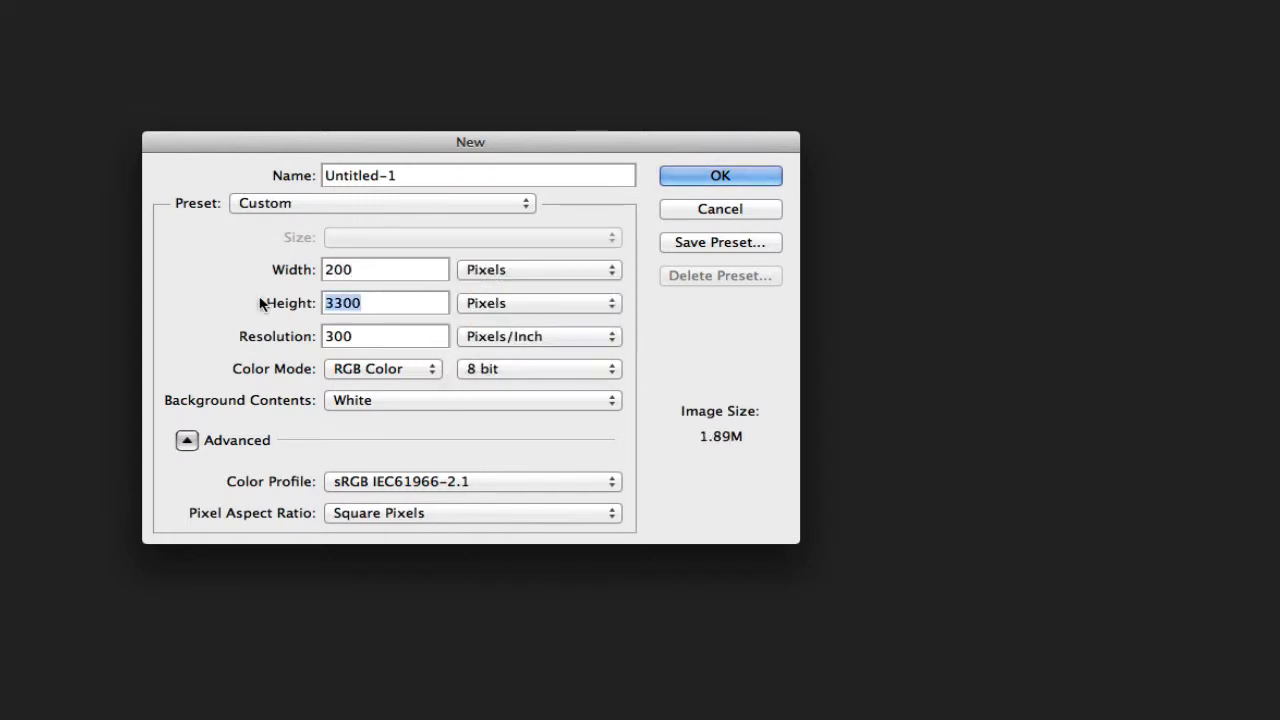
text(200)
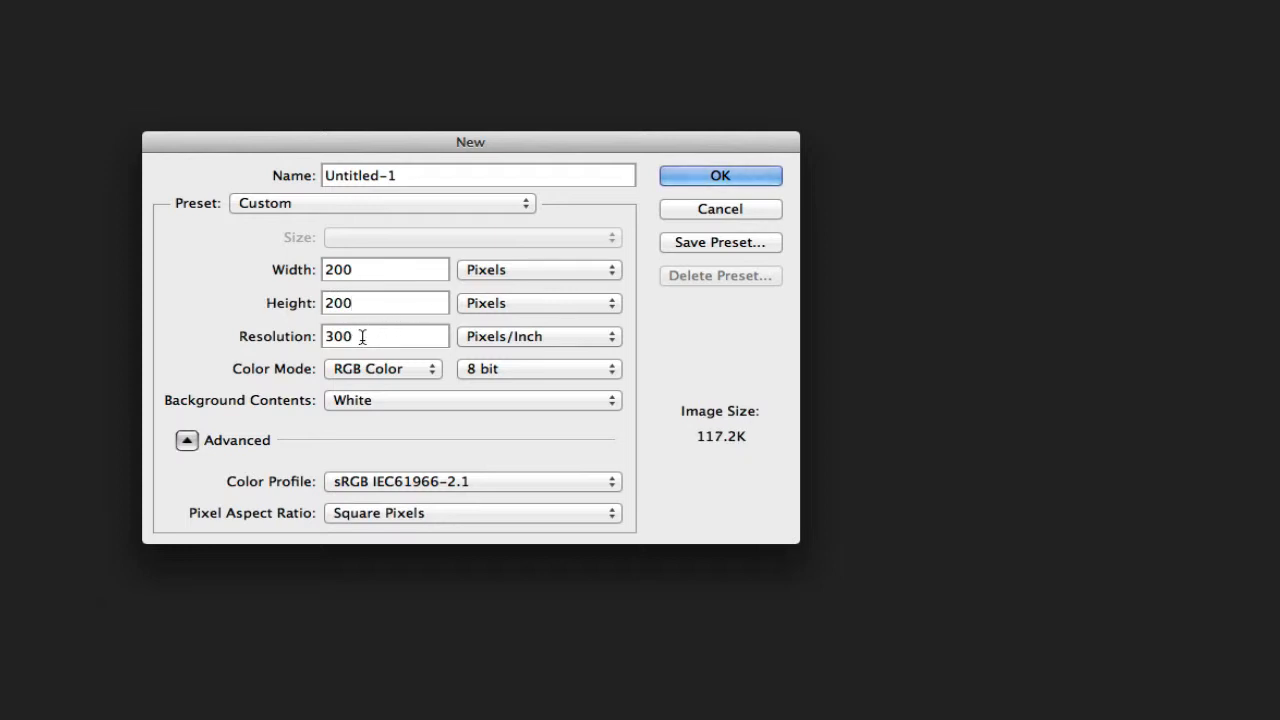
drag(362, 337, 258, 333)
text(72)
click(700, 178)
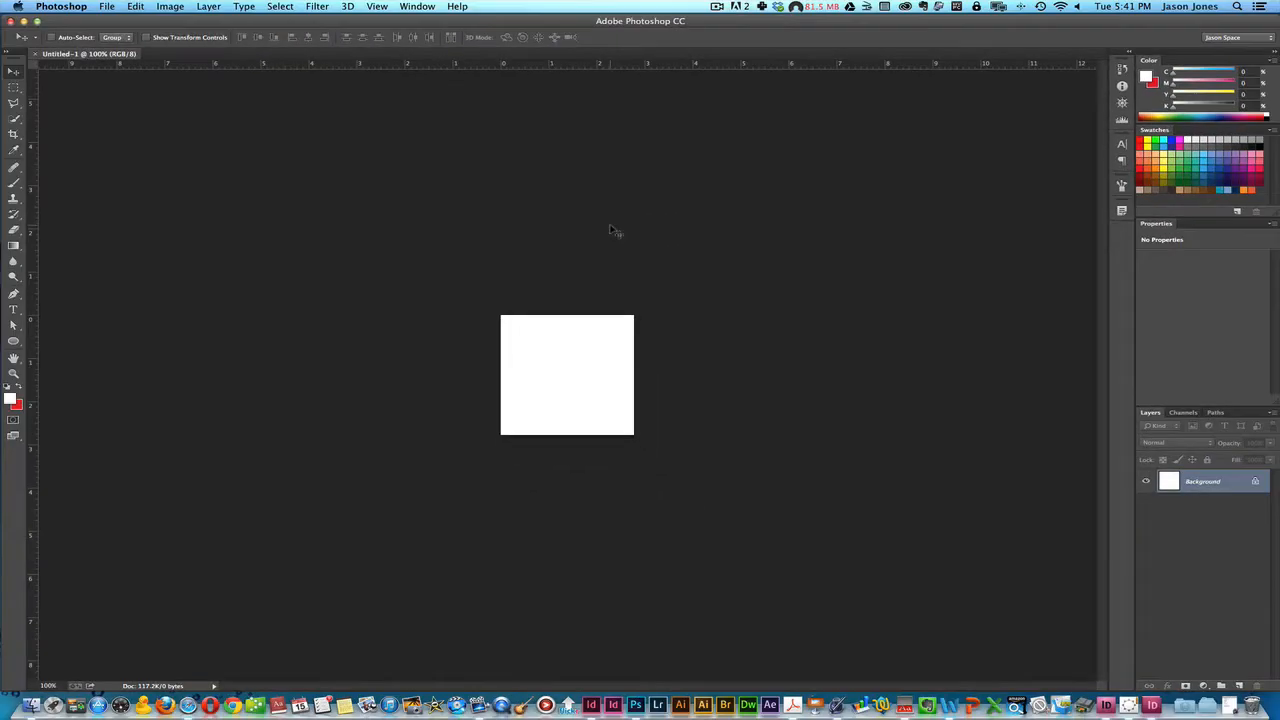
Step: Set up the Brush tool with default black as the foreground colour, a size of 15 px and 100% hardness
click(14, 183)
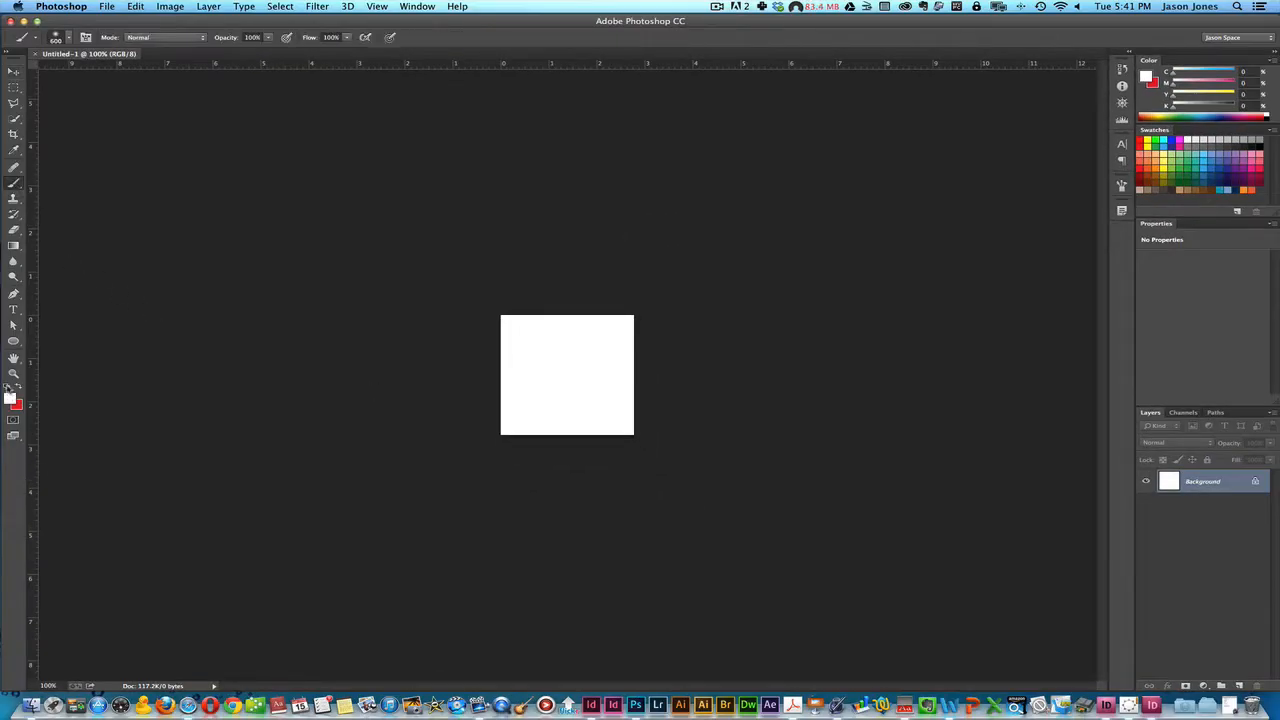
key(d)
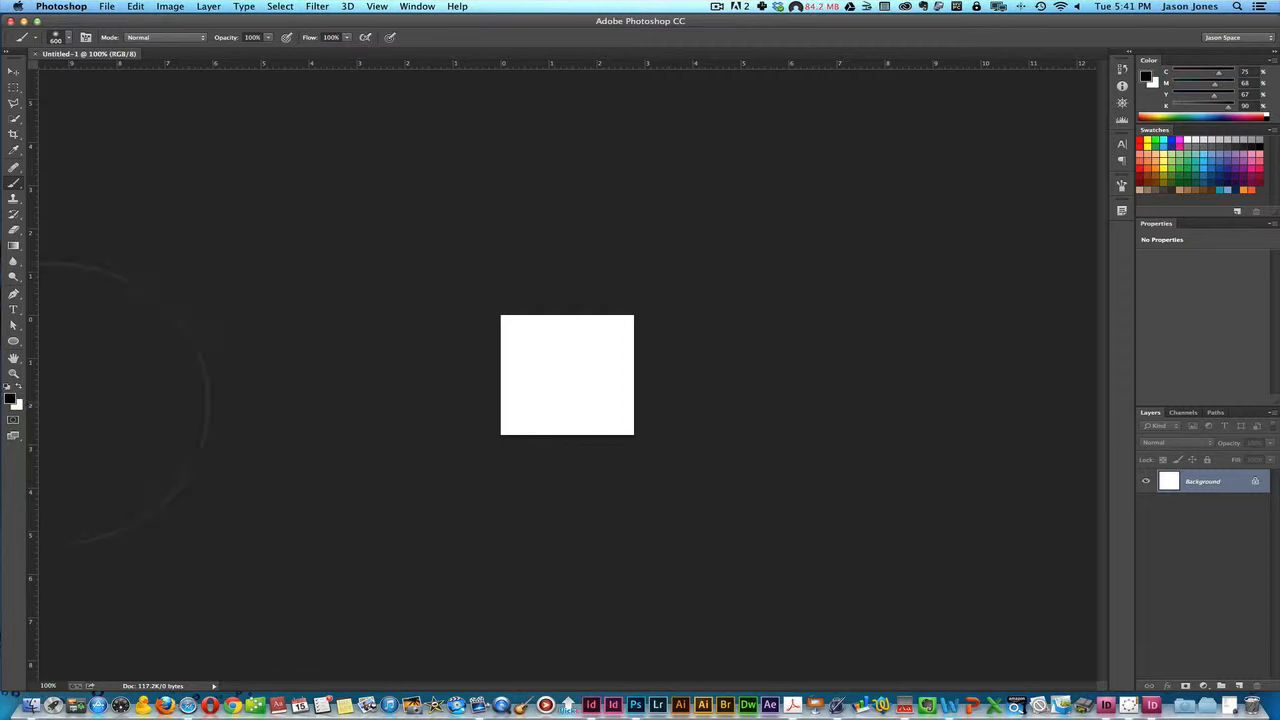
key(bracketleft)
key(bracketleft)
key(bracketleft)
key(bracketleft)
key(bracketleft)
click(59, 43)
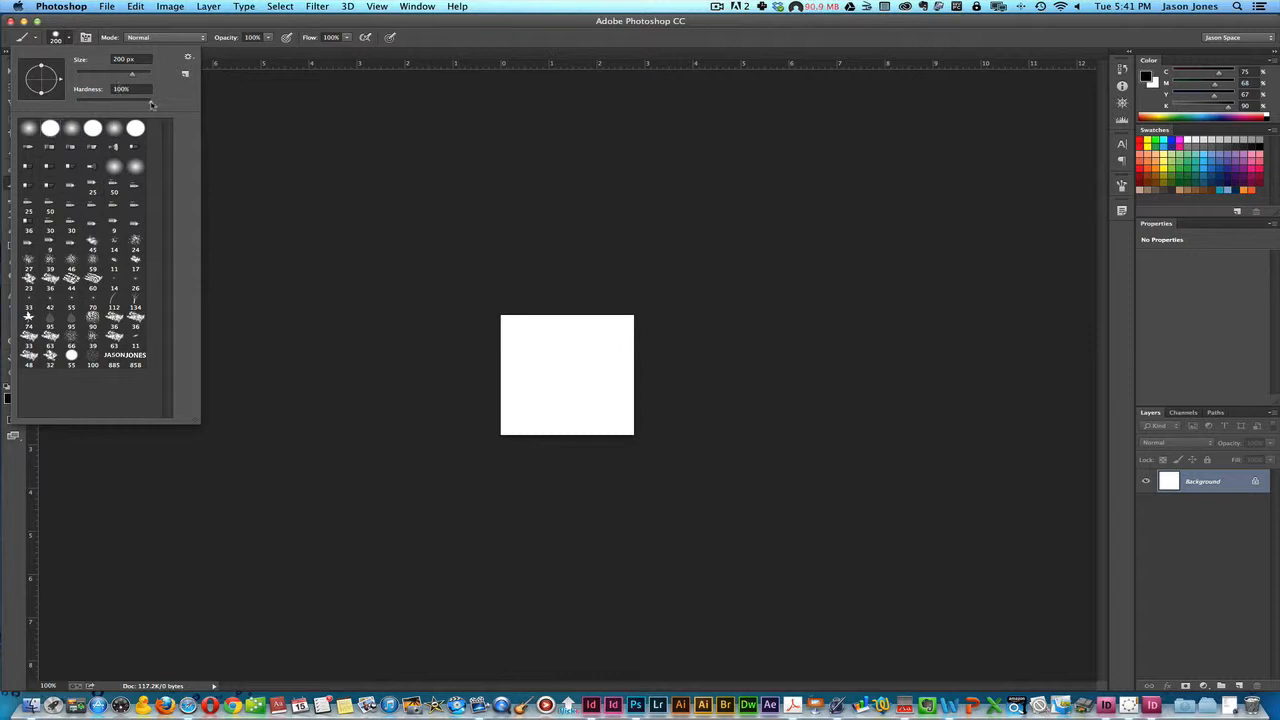
mouse_move(151, 104)
mouse_down()
mouse_move(175, 112)
mouse_move(131, 77)
mouse_up()
key(Return)
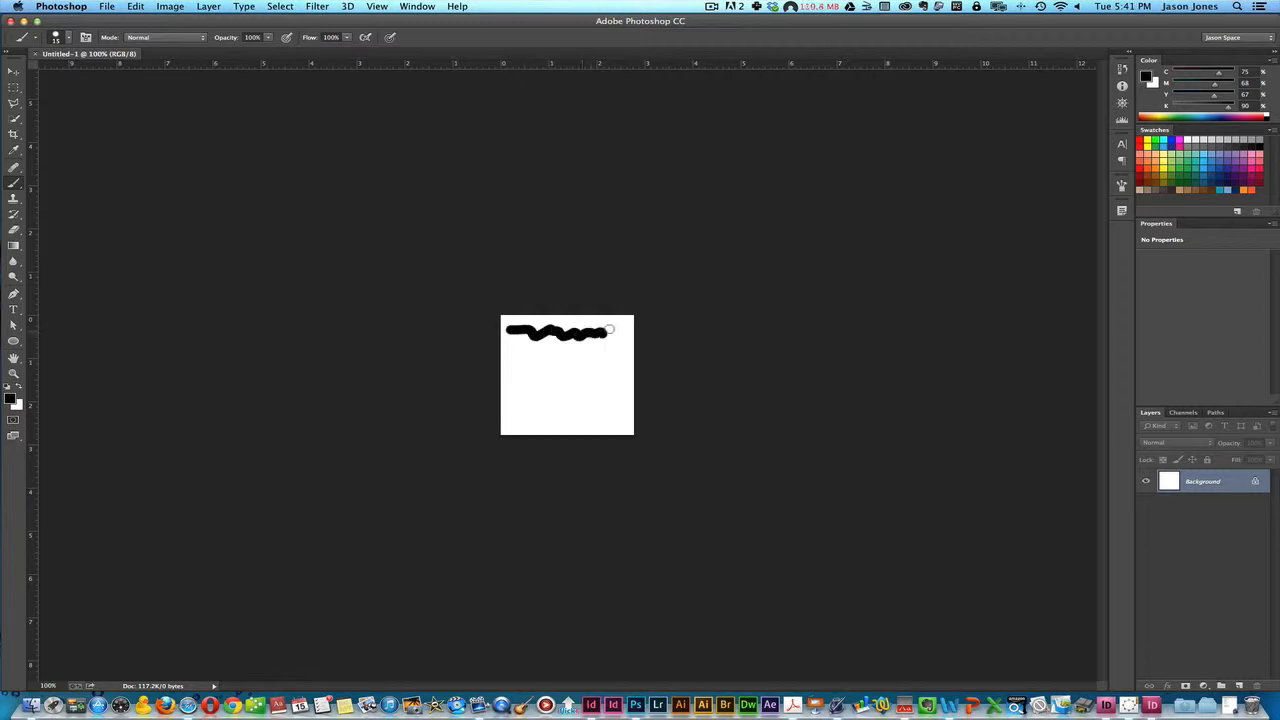
Step: Paint wavy black horizontal strokes one below another until five of them fill the canvas
drag(512, 351, 570, 352)
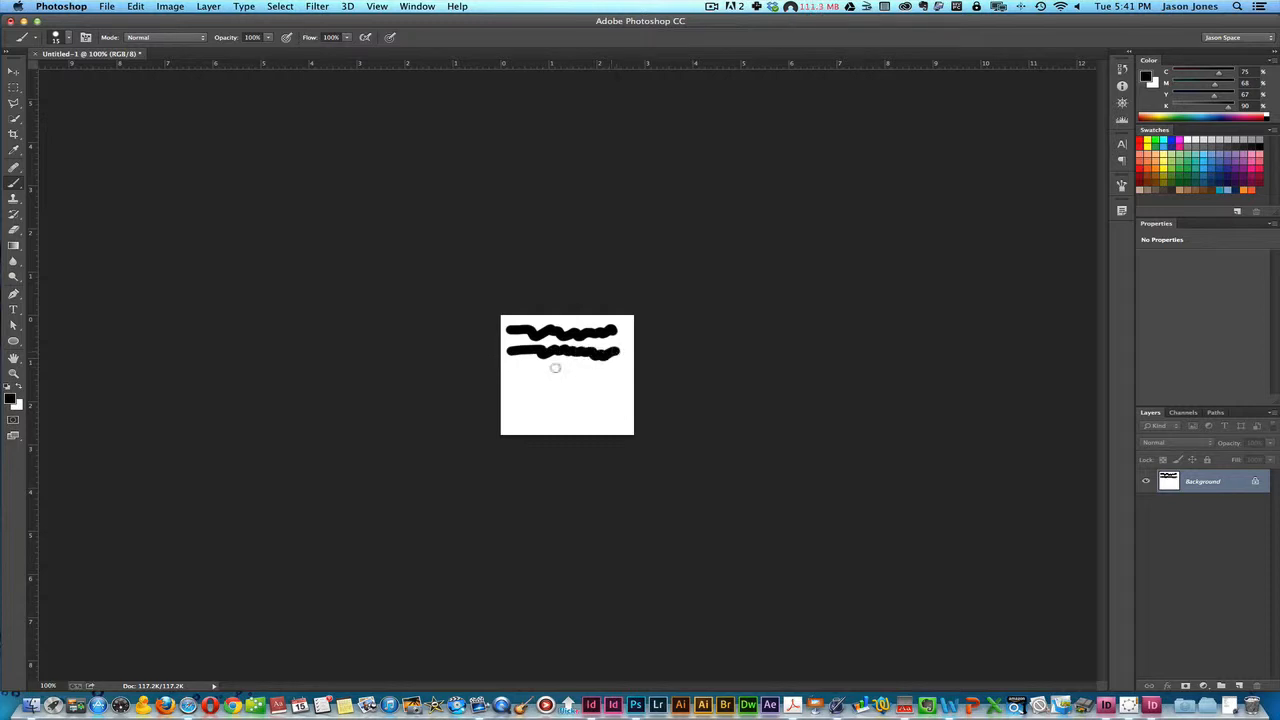
drag(508, 369, 537, 370)
drag(578, 392, 609, 396)
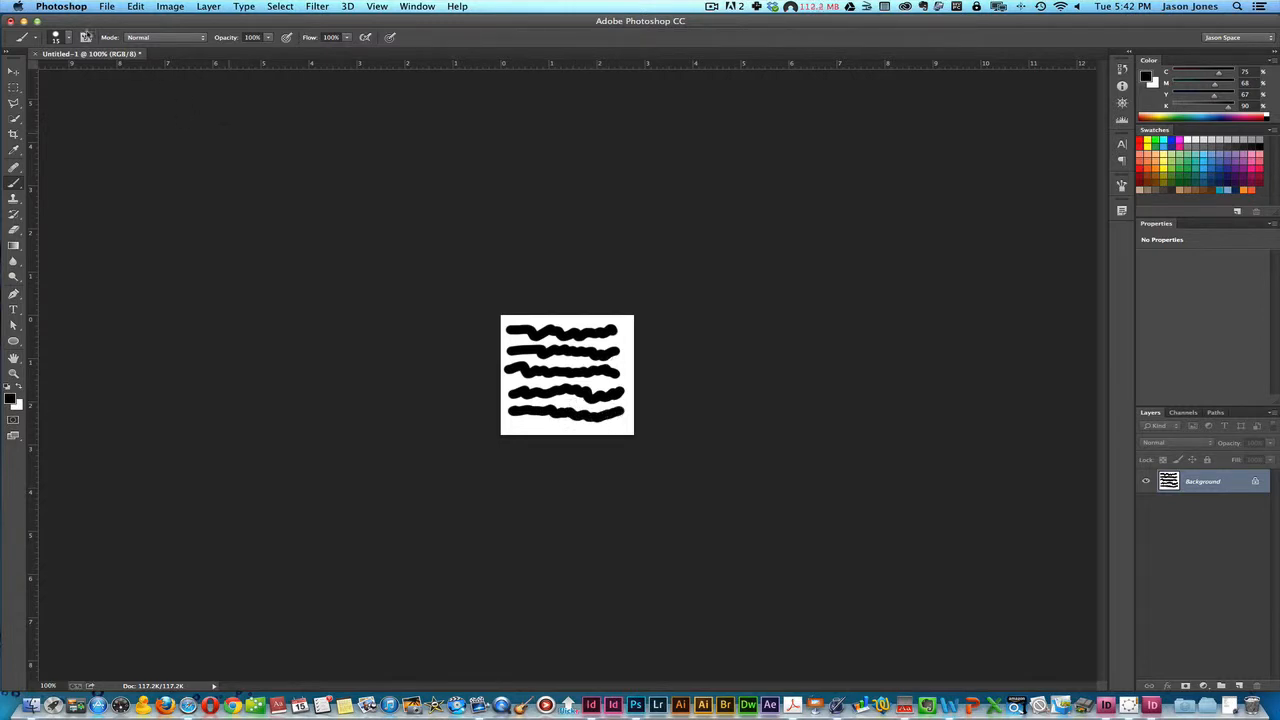
Step: Define the stroke drawing as a brush preset named My Fancy Brush and check it among the brush presets
click(135, 7)
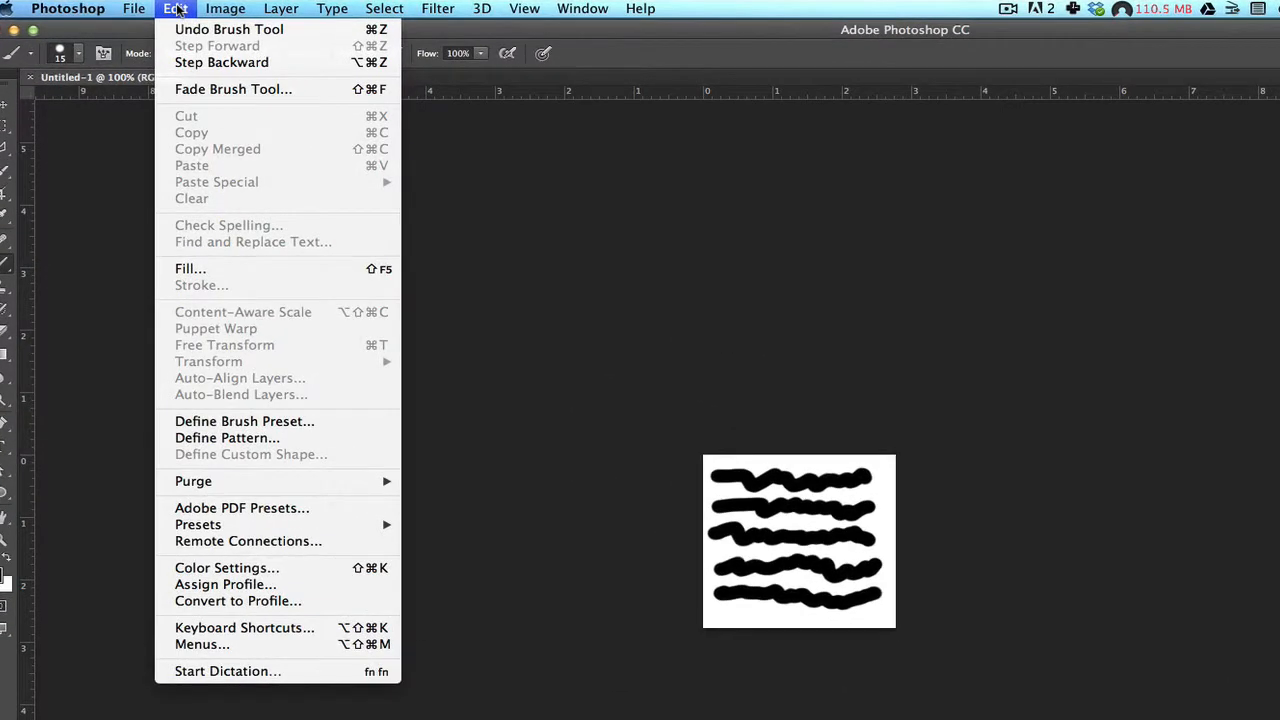
click(340, 428)
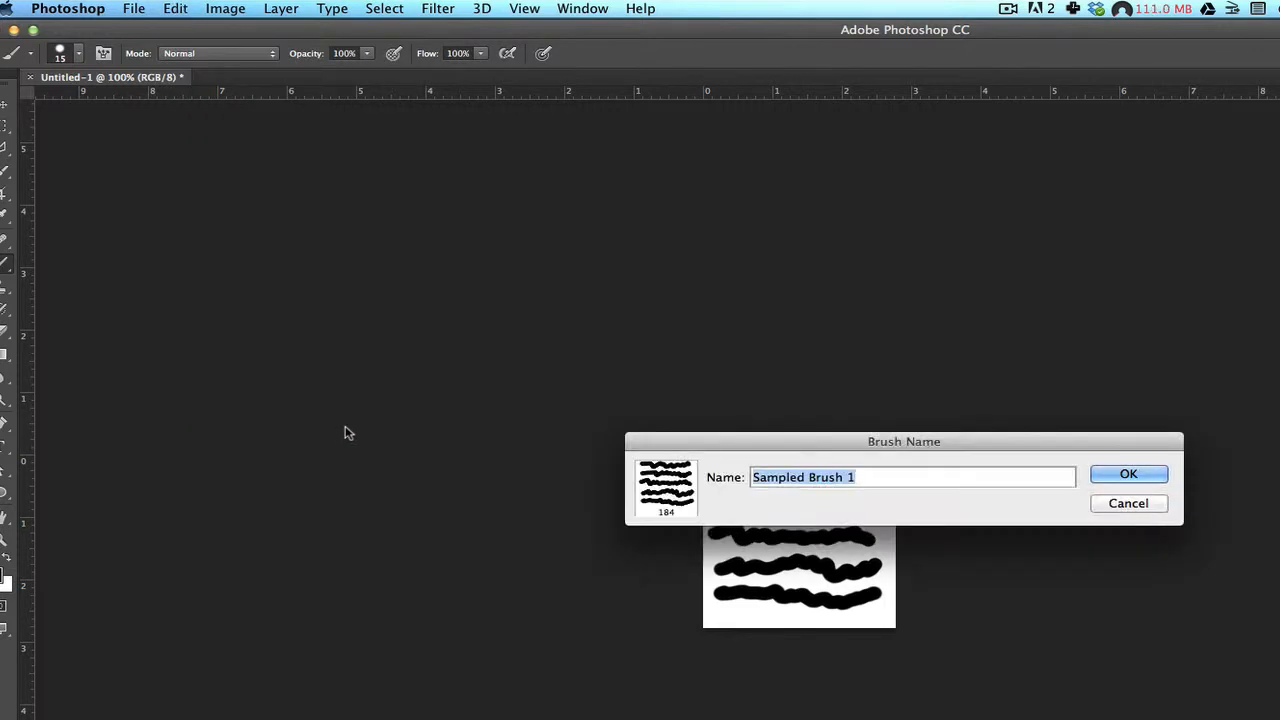
text(My Fancy )
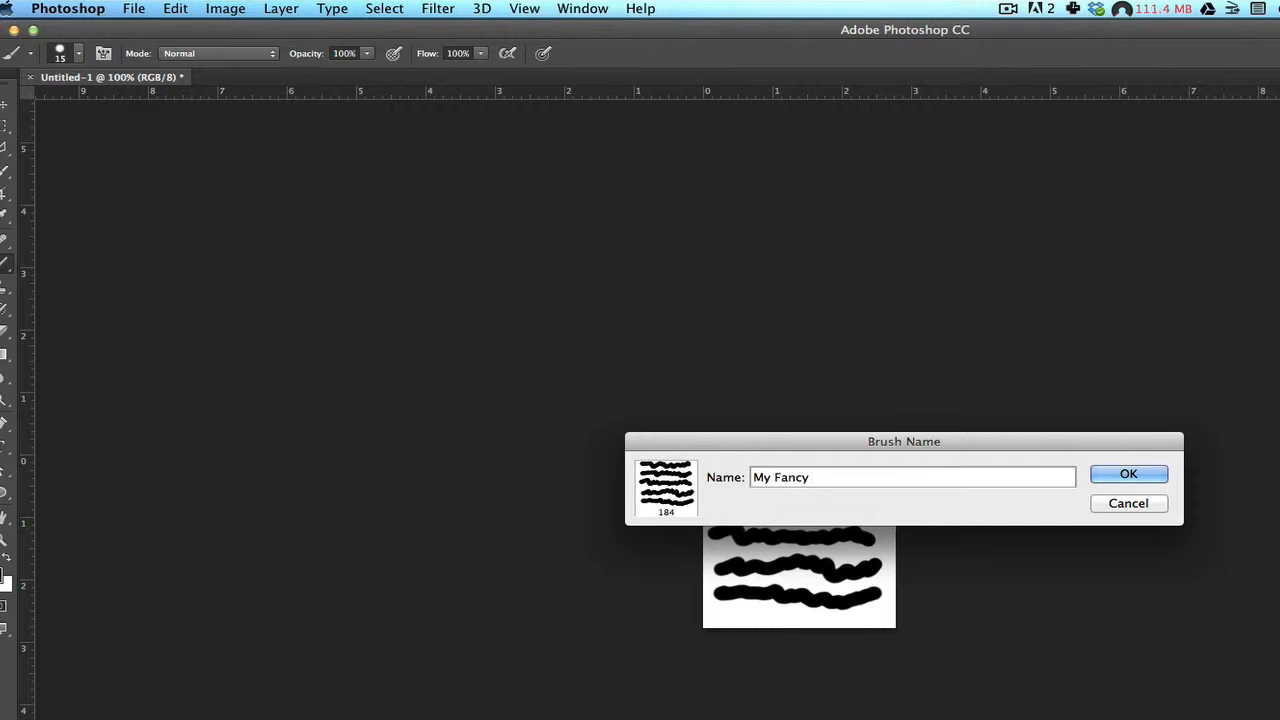
text(Brush)
click(1149, 477)
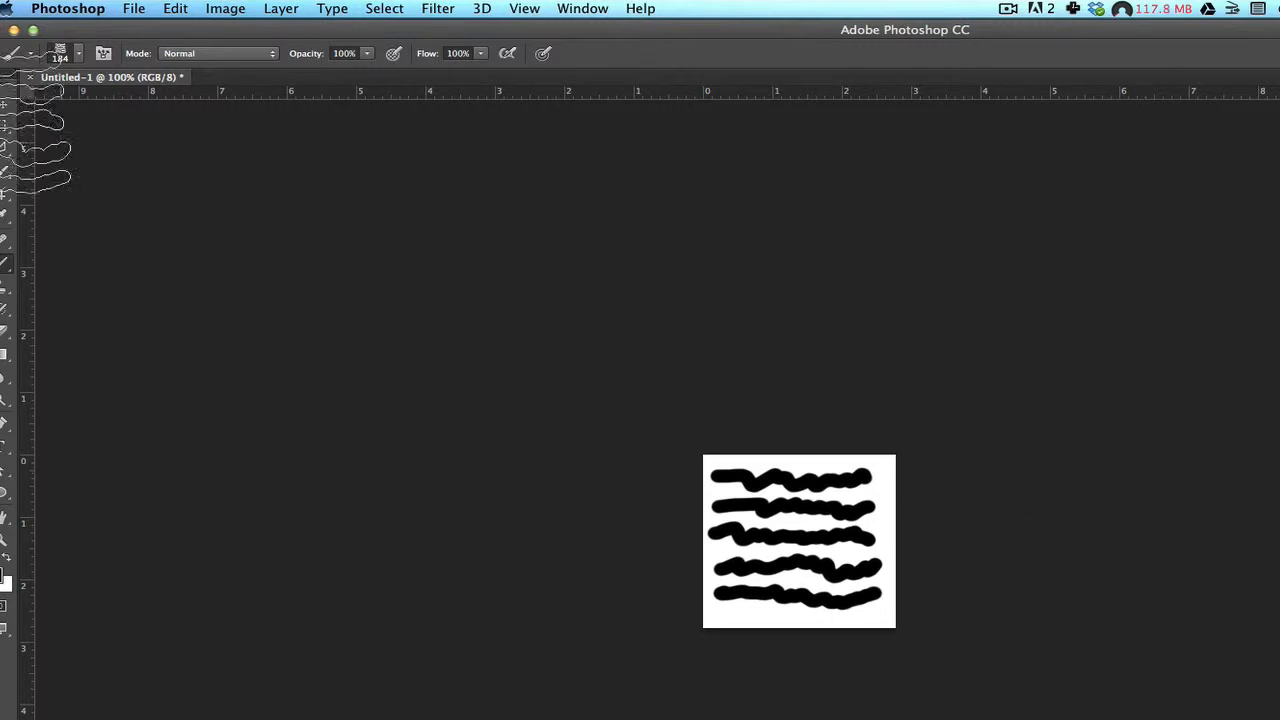
click(60, 52)
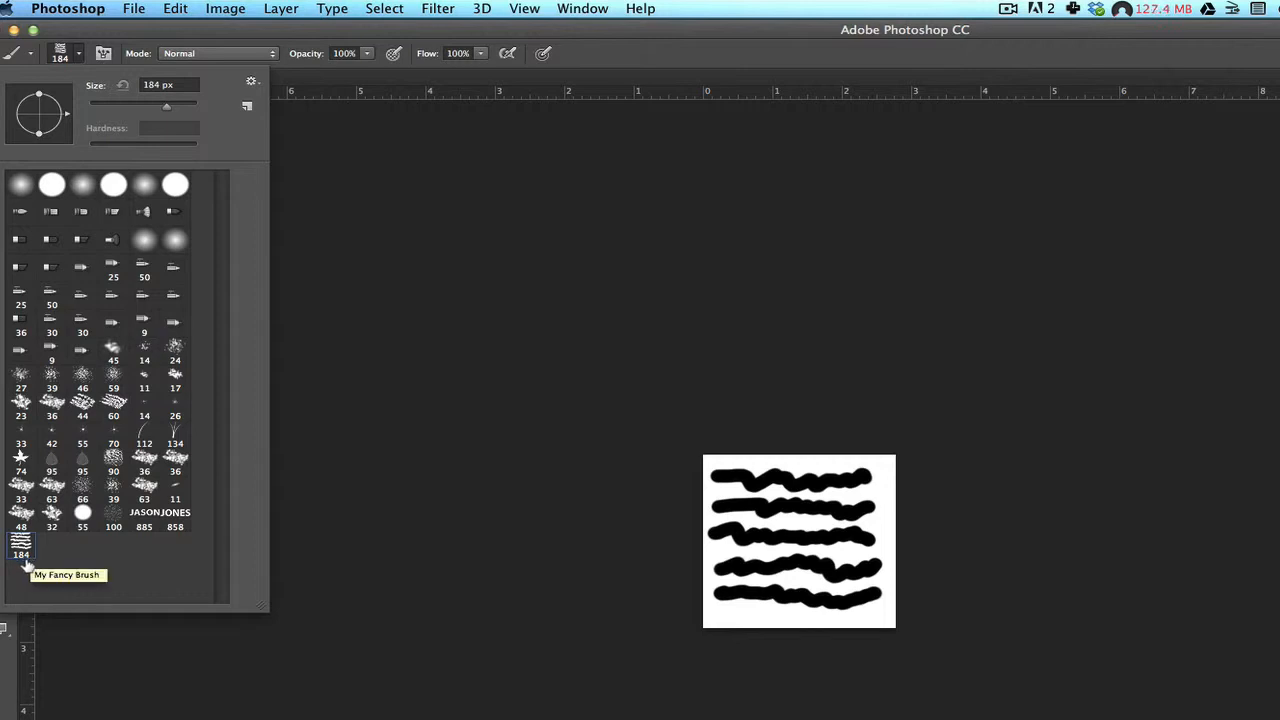
key(Return)
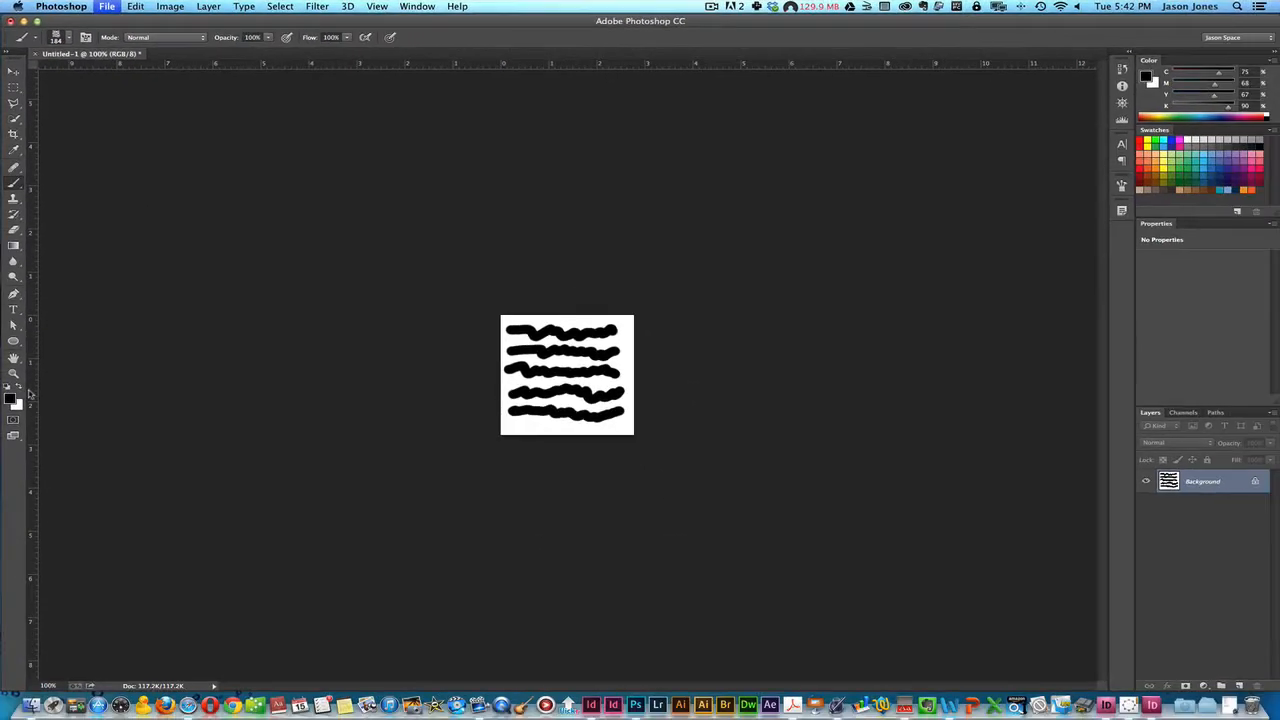
Step: Create a second new document using the U.S. Paper preset
key(super+n)
click(449, 245)
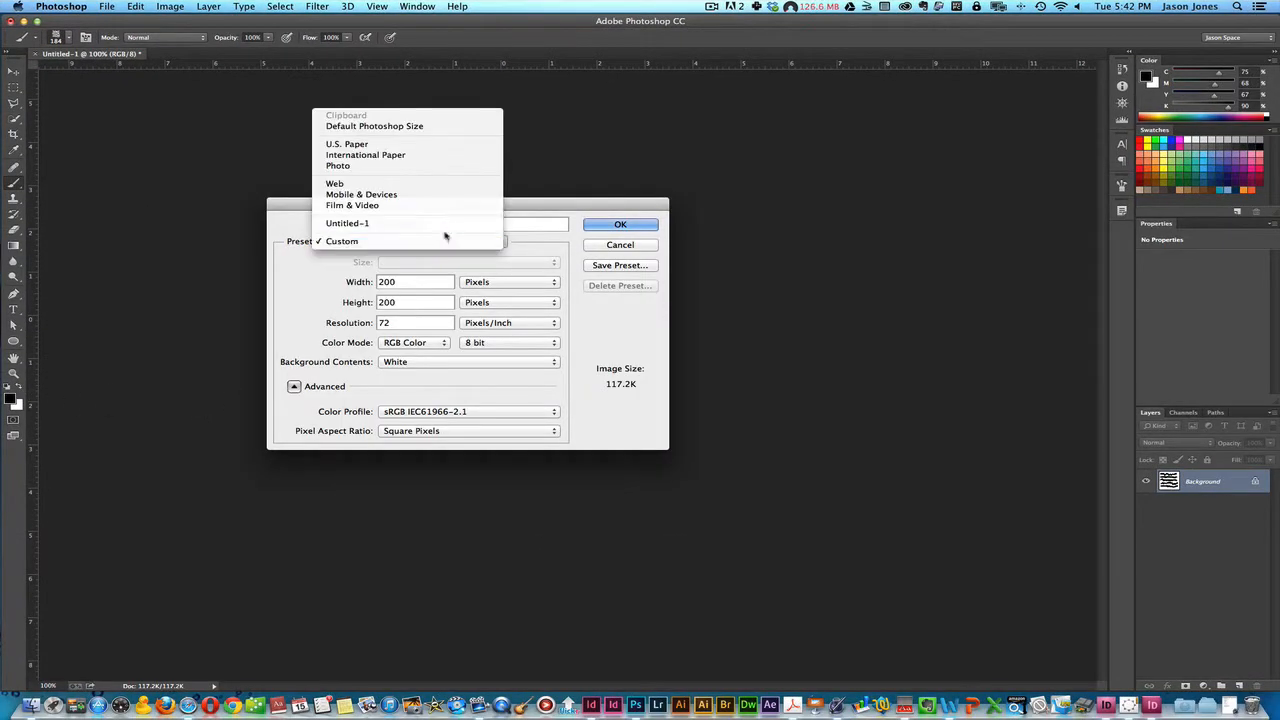
click(425, 146)
click(620, 224)
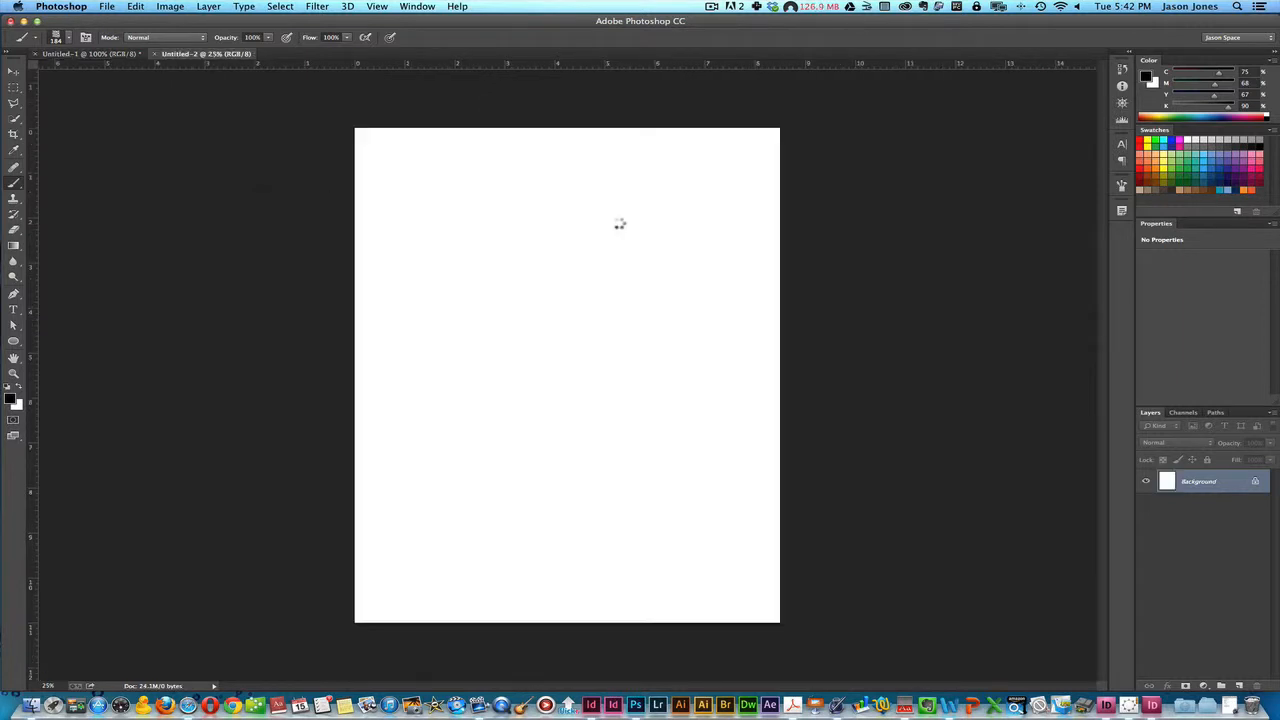
Step: Enlarge the custom brush to 500 px and paint a black patch near the page's upper-left corner
key(bracketright)
key(bracketright)
key(bracketright)
key(bracketright)
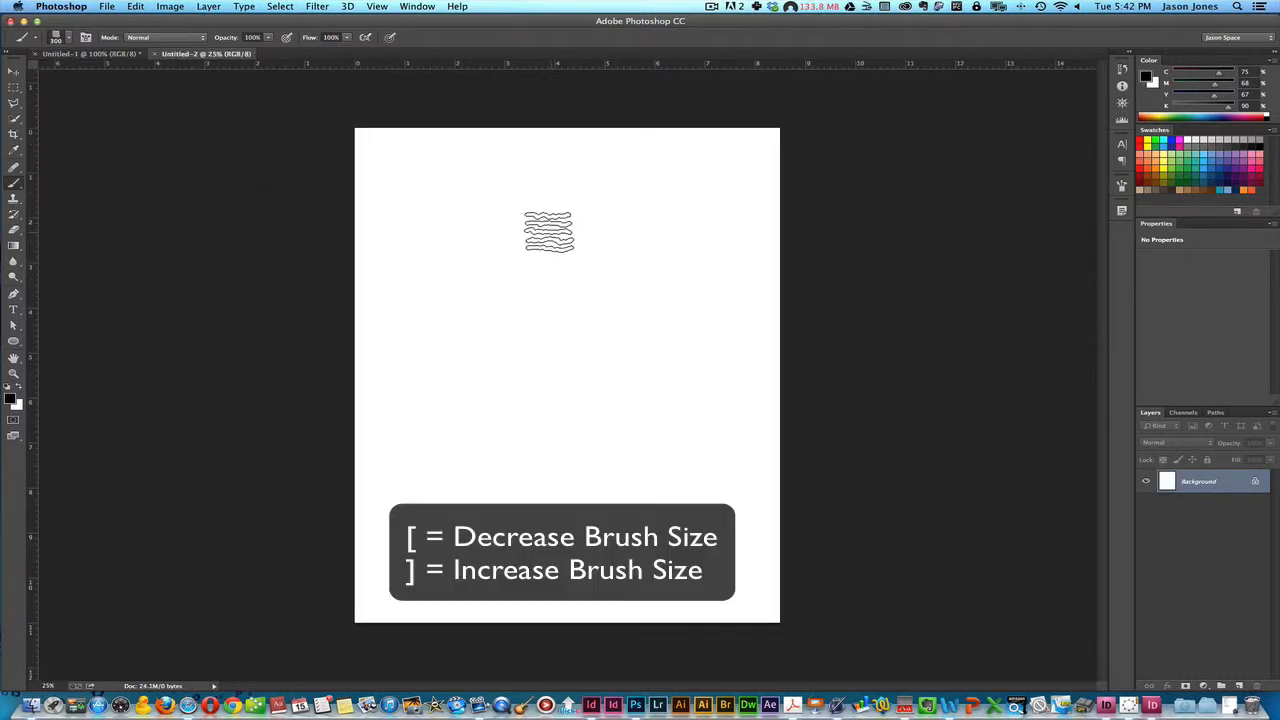
key(bracketright)
key(bracketright)
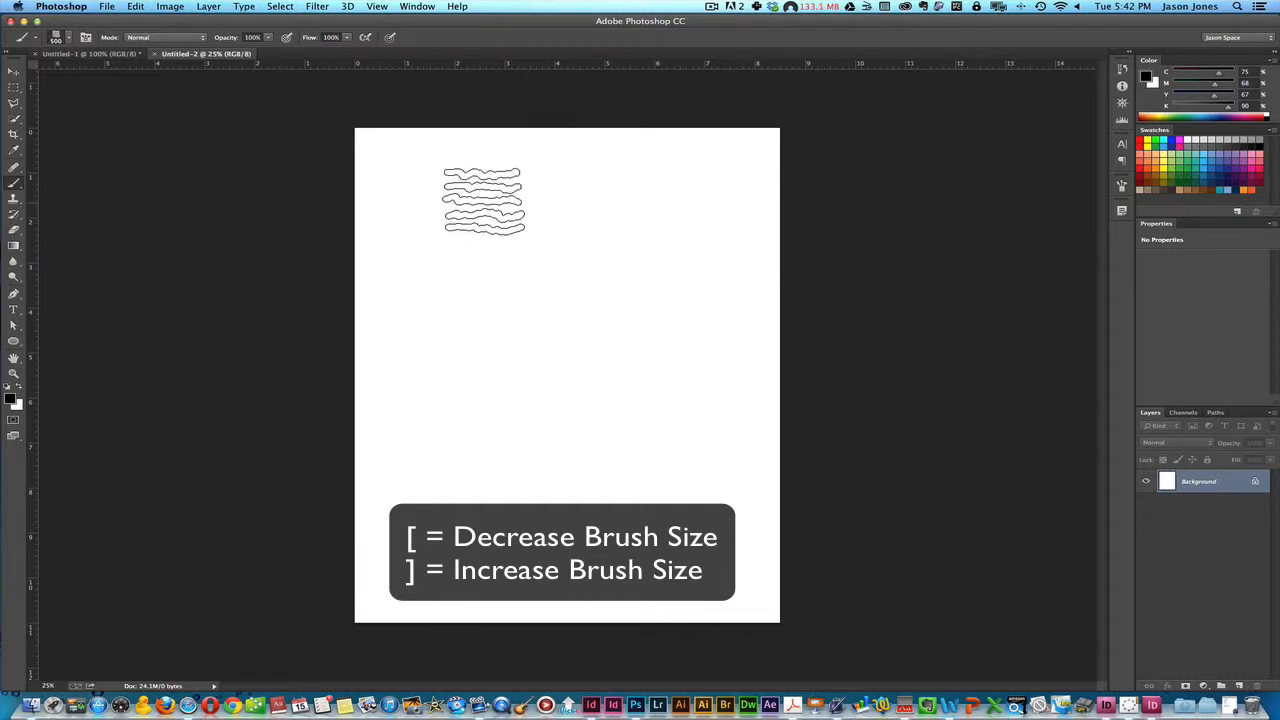
mouse_move(490, 200)
mouse_down()
mouse_move(455, 200)
mouse_move(447, 230)
mouse_move(465, 263)
mouse_up()
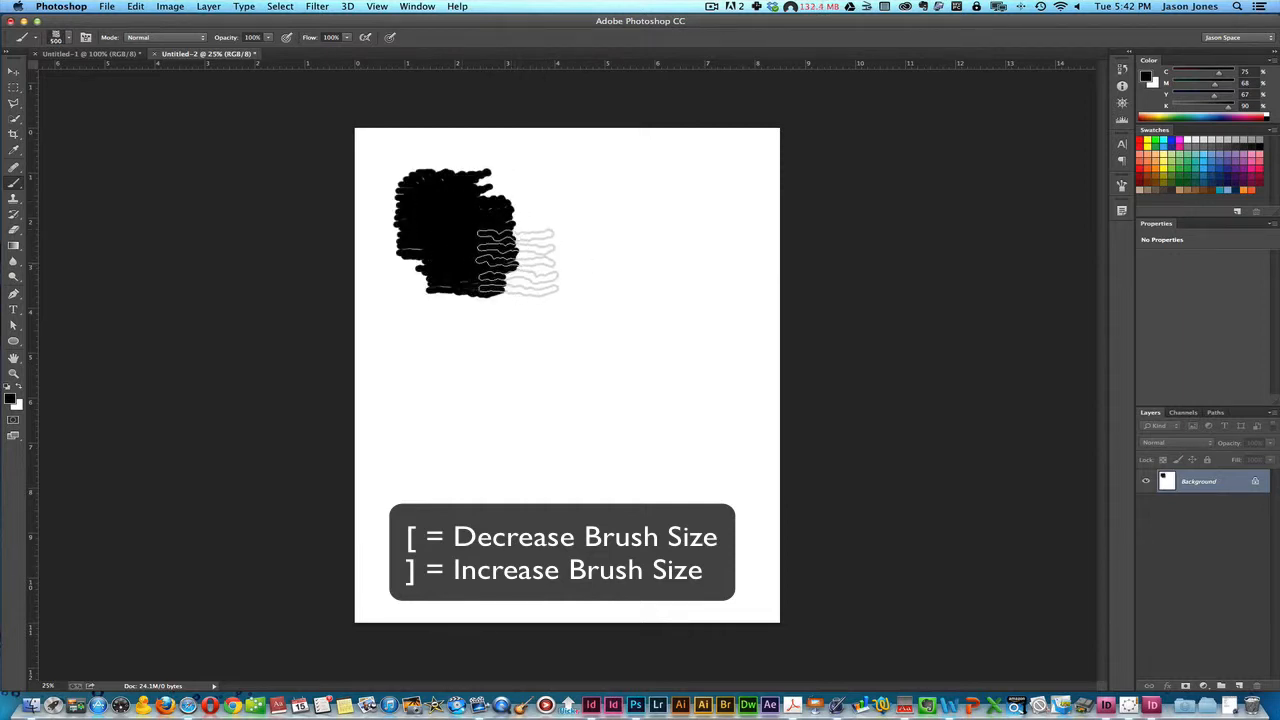
Step: Enlarge the brush further and paint a bigger black patch to the right of the first one
key(bracketright)
key(bracketright)
drag(560, 234, 581, 270)
Step: Reduce the brush to 250 px and paint a small black patch below the gap between the two larger ones
key(bracketleft)
key(bracketleft)
key(bracketleft)
key(bracketleft)
key(bracketleft)
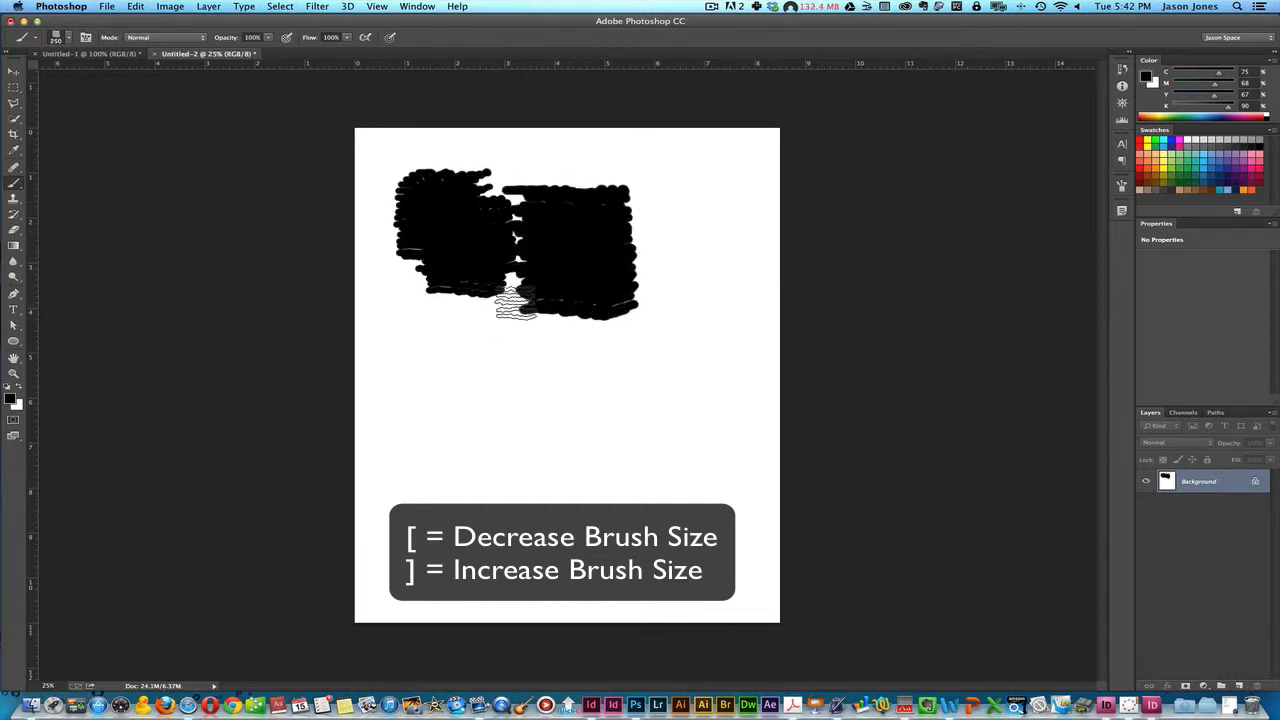
drag(508, 304, 502, 323)
Step: Paint overlapping yellow, blue and orange patches over the black areas with the custom brush
click(1163, 165)
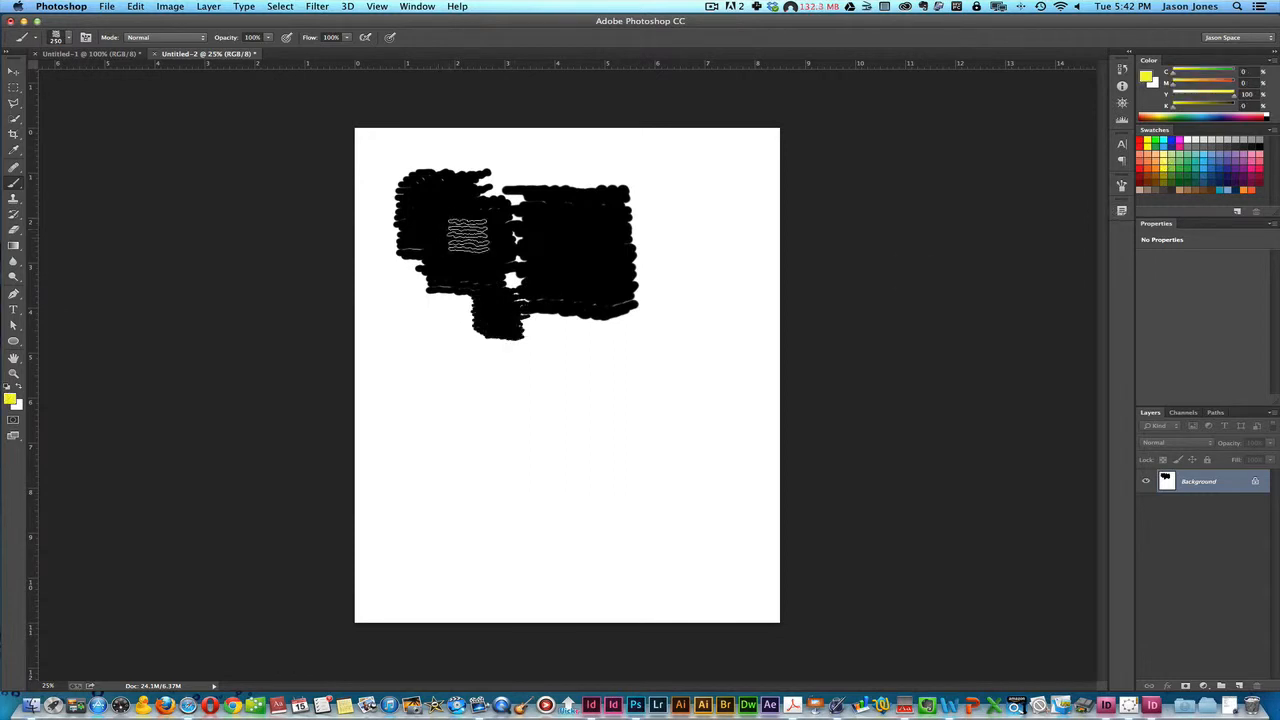
mouse_move(470, 230)
mouse_down()
mouse_move(510, 222)
mouse_move(513, 252)
mouse_move(550, 242)
mouse_move(566, 300)
mouse_up()
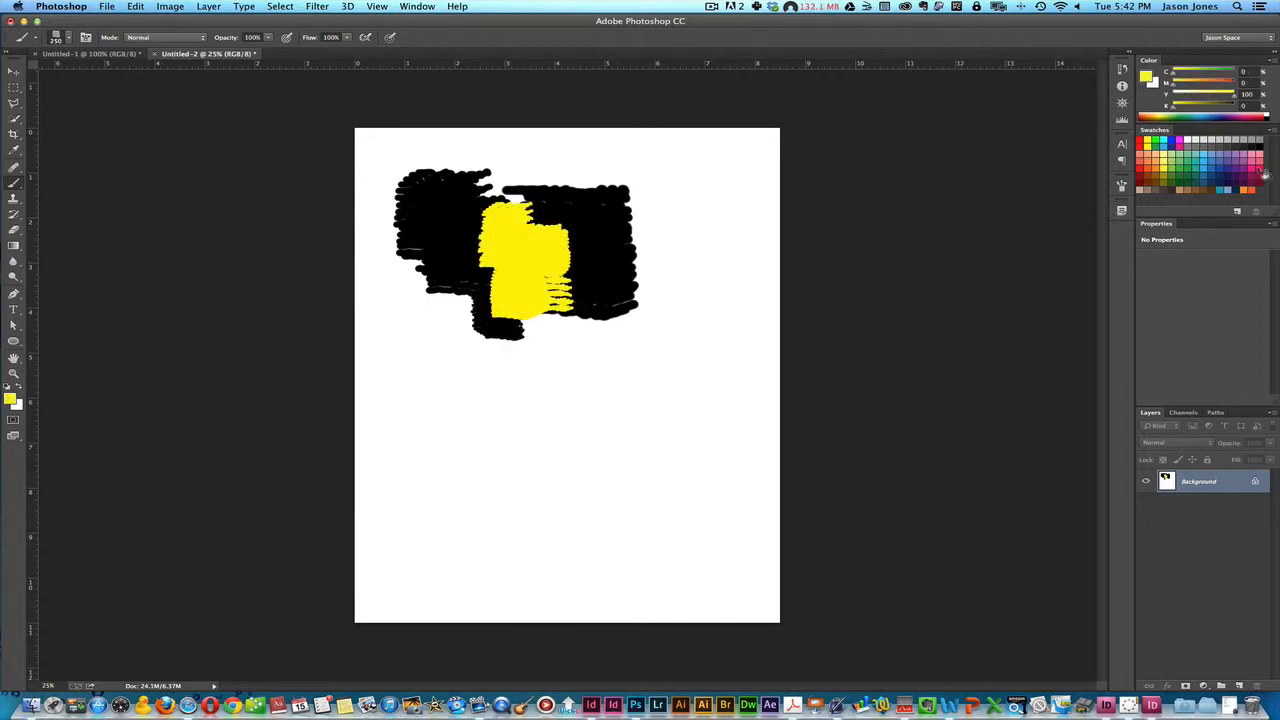
click(1201, 175)
mouse_move(525, 242)
mouse_down()
mouse_move(550, 282)
mouse_move(582, 294)
mouse_move(590, 220)
mouse_move(474, 240)
mouse_move(517, 198)
mouse_move(452, 175)
mouse_move(482, 195)
mouse_move(522, 180)
mouse_move(558, 215)
mouse_up()
click(1243, 188)
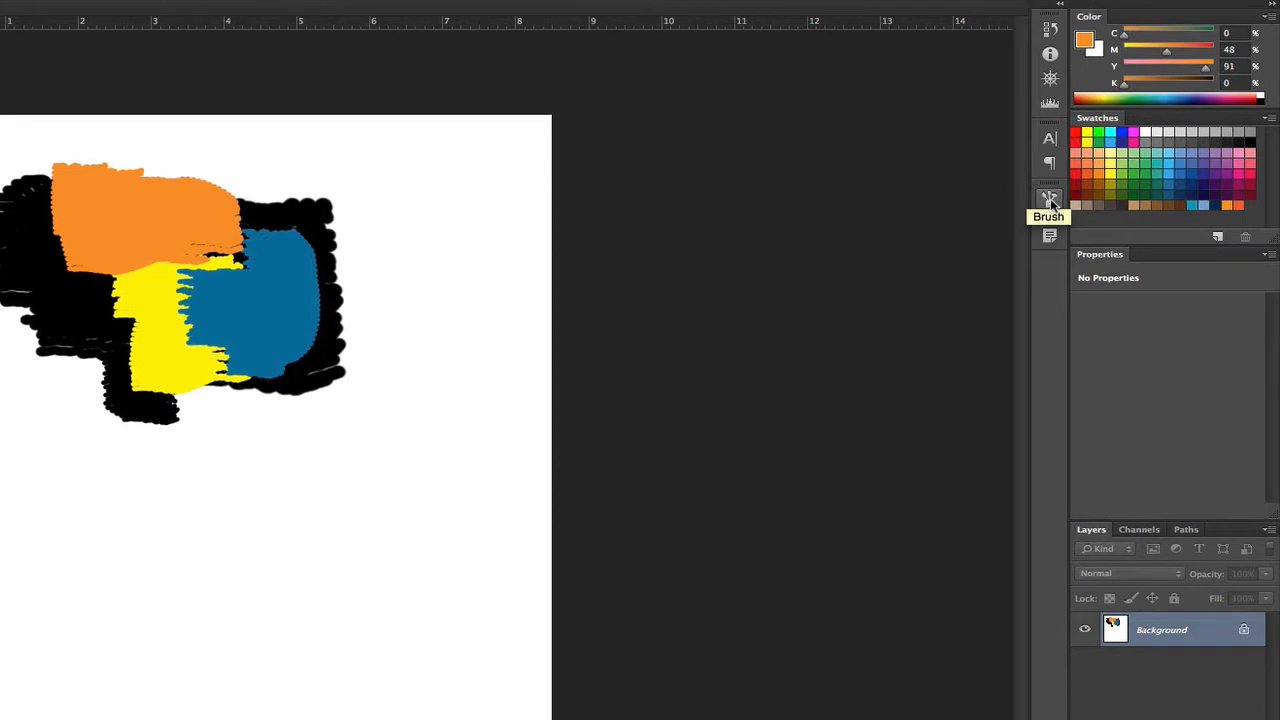
Step: Enable Shape Dynamics for the brush with 15% size jitter and 28% angle jitter
click(1049, 200)
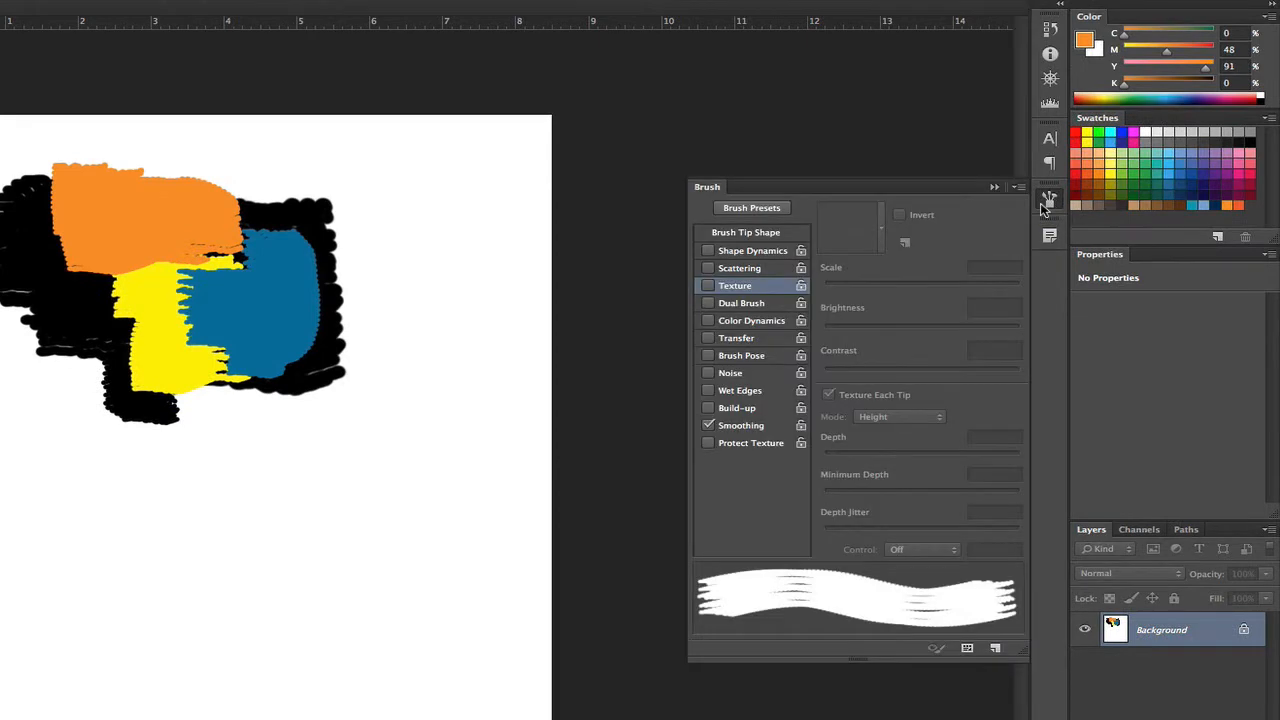
click(746, 232)
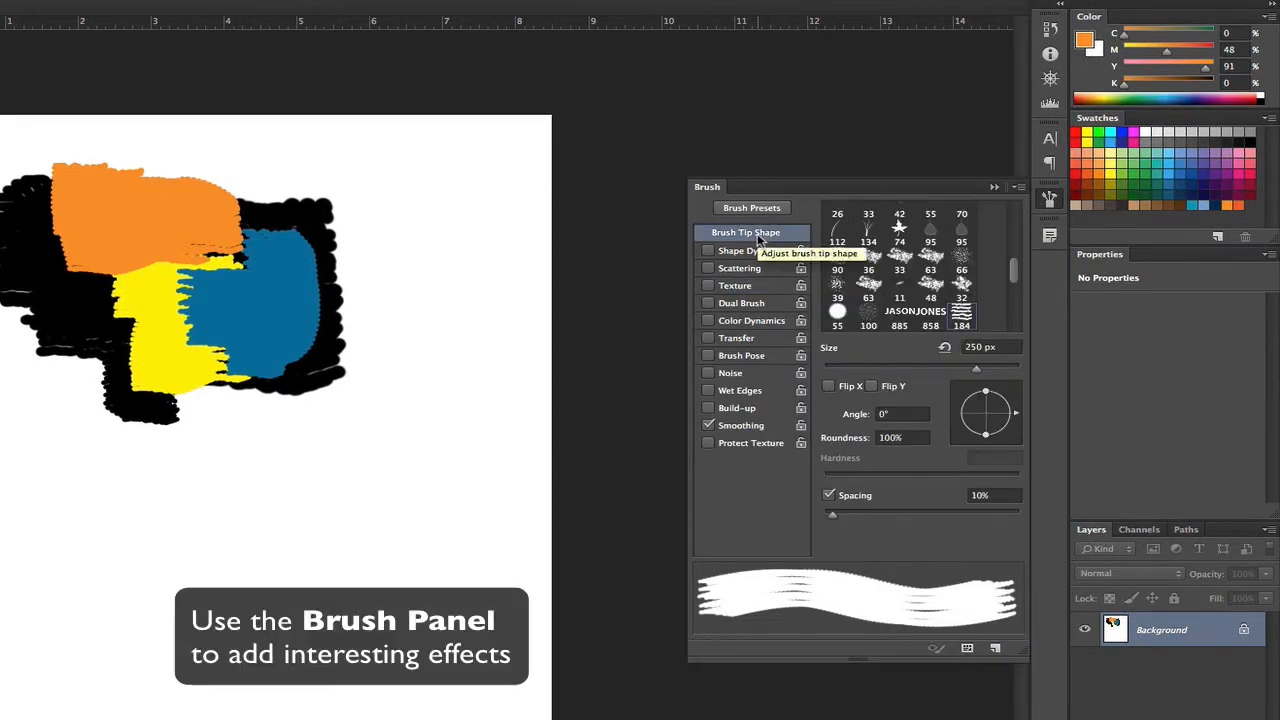
click(709, 251)
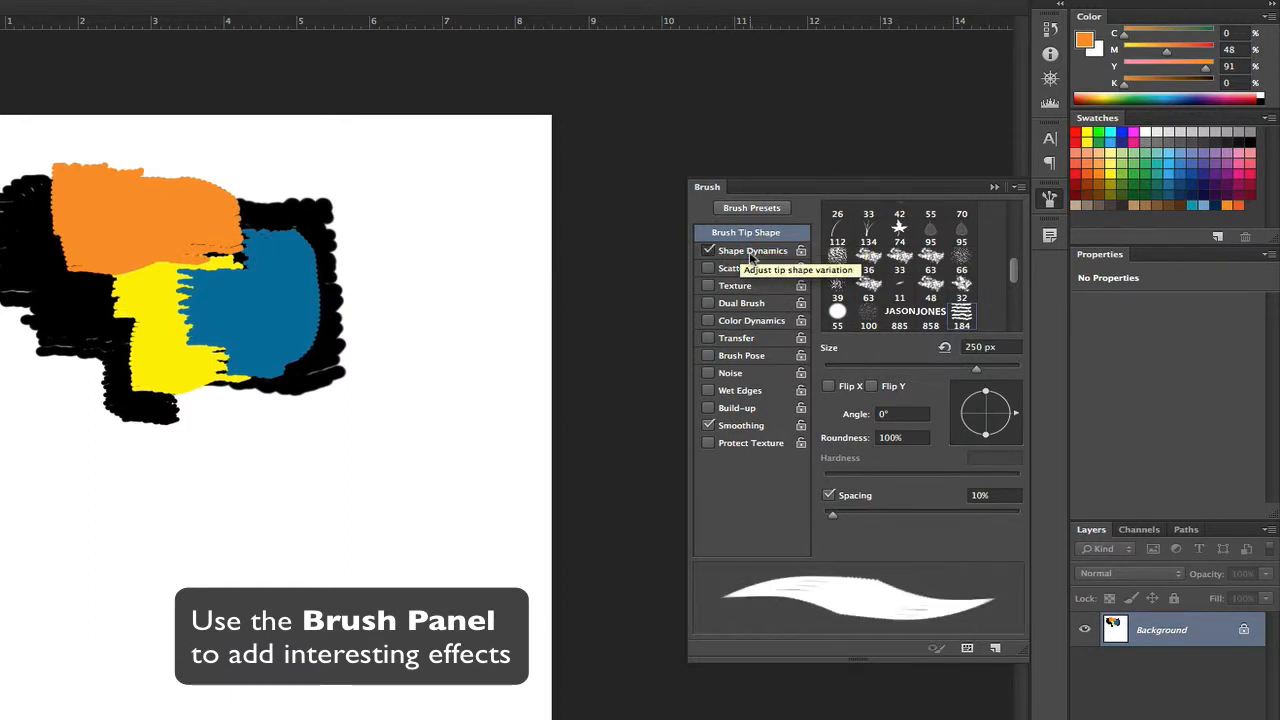
click(748, 251)
drag(827, 228, 855, 232)
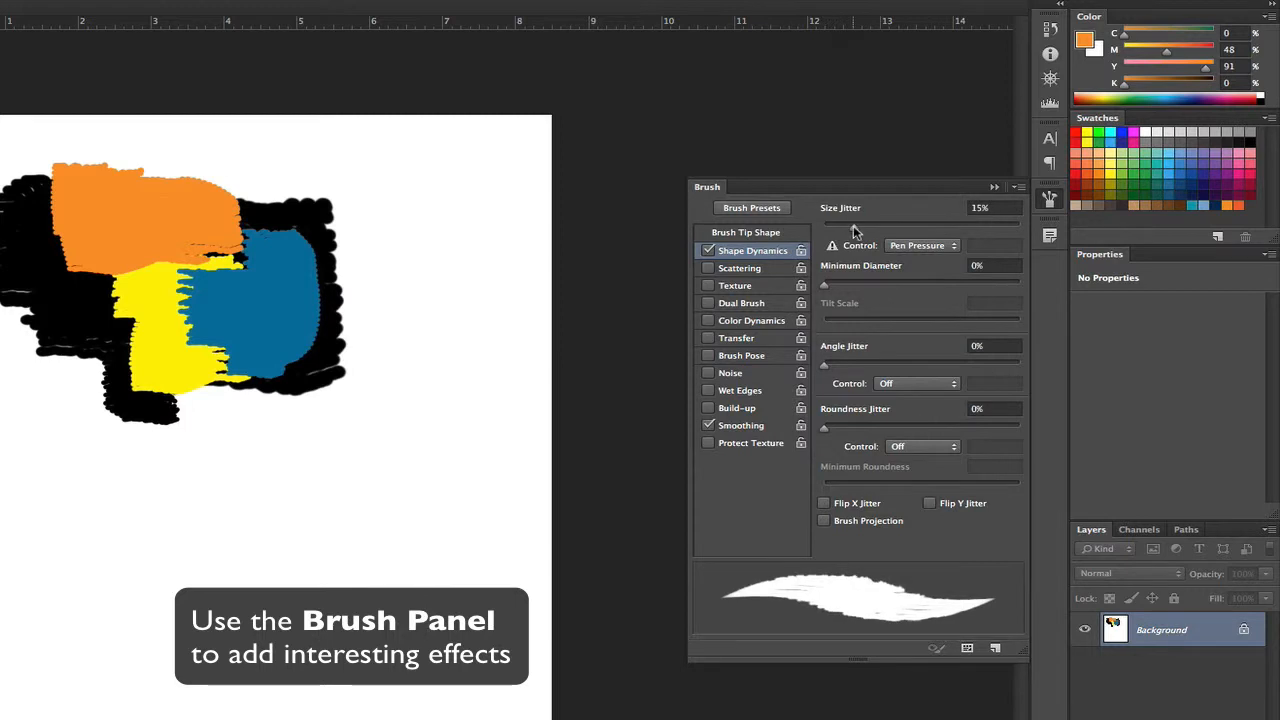
drag(828, 369, 879, 370)
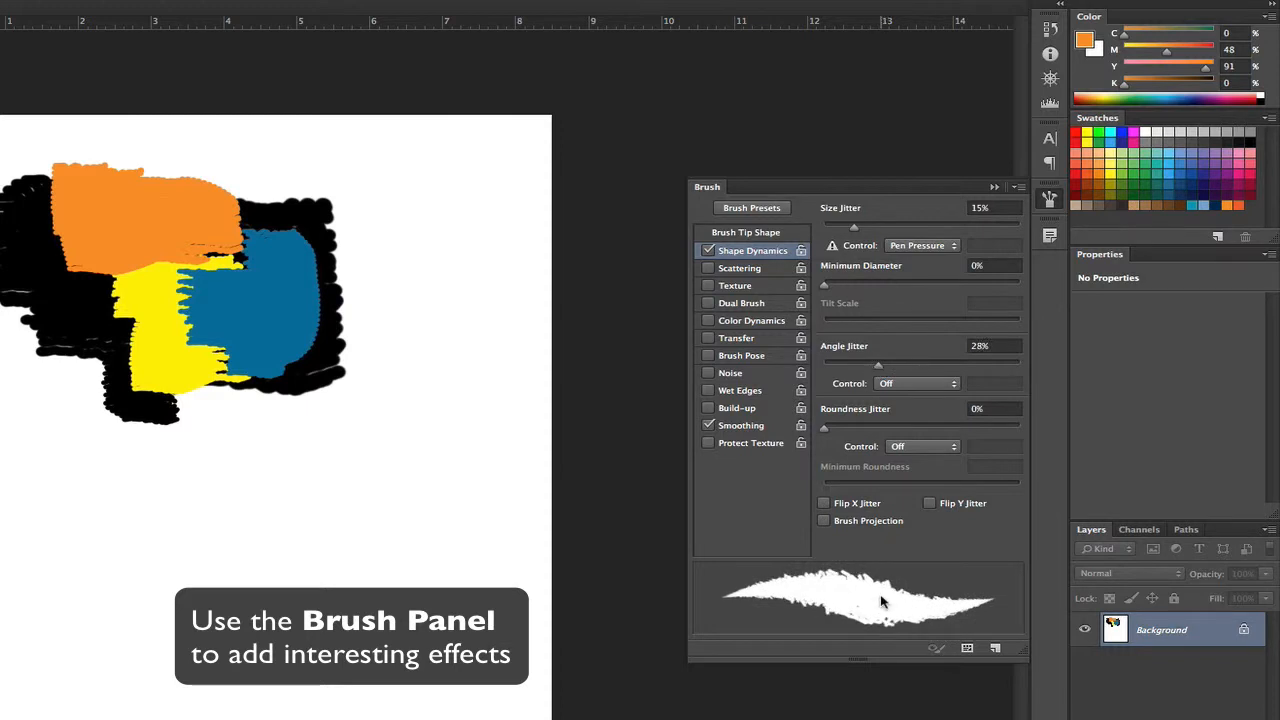
Step: Enable Scattering at 267% on both axes and turn on Texture for the brush
click(767, 272)
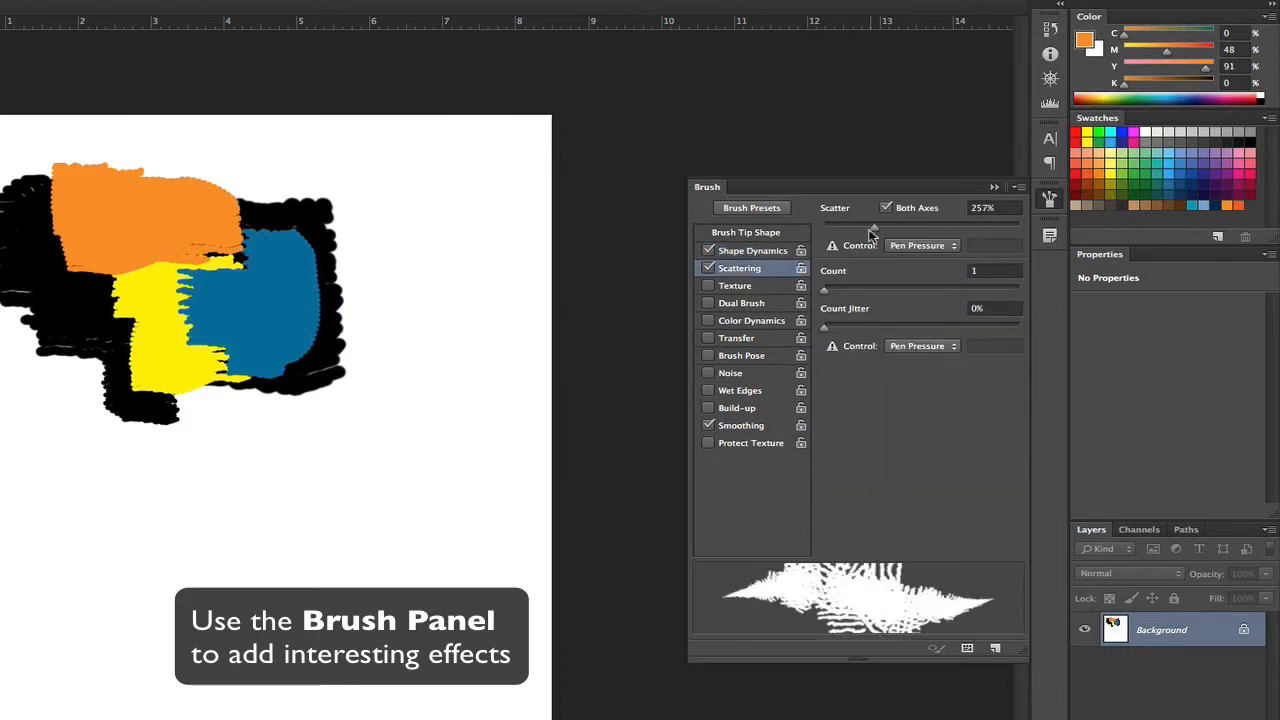
drag(875, 227, 876, 238)
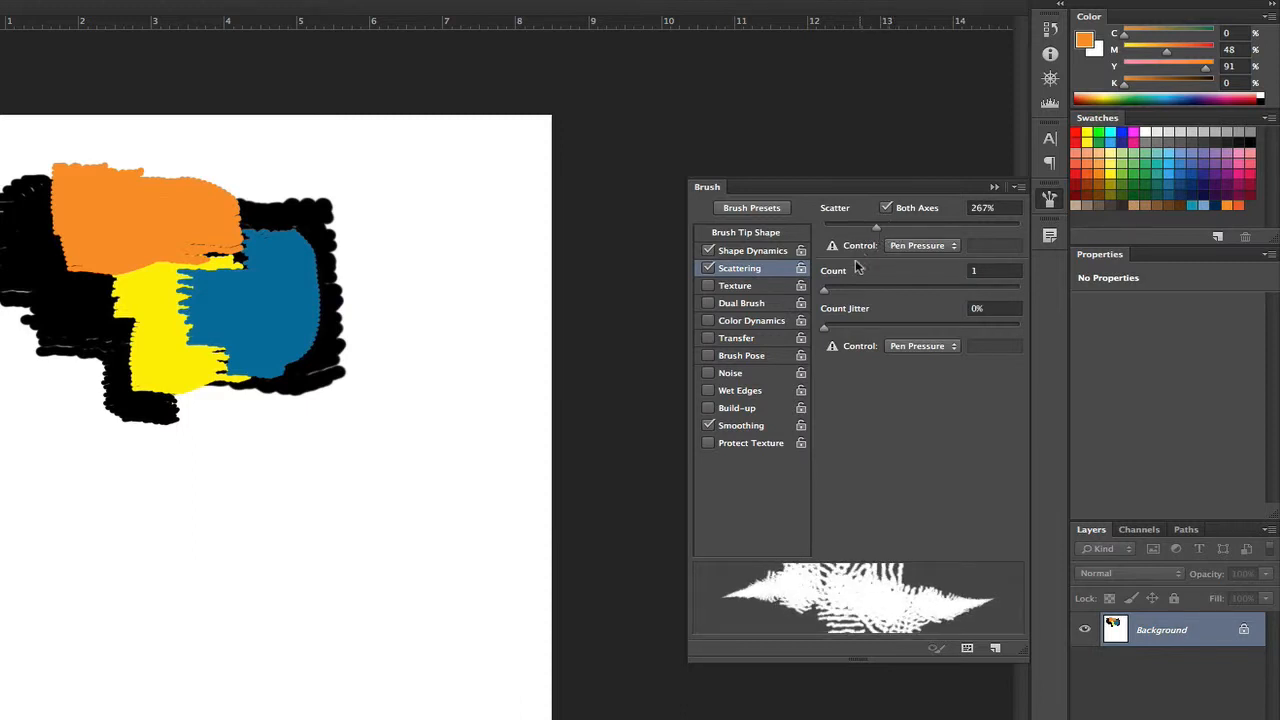
click(757, 289)
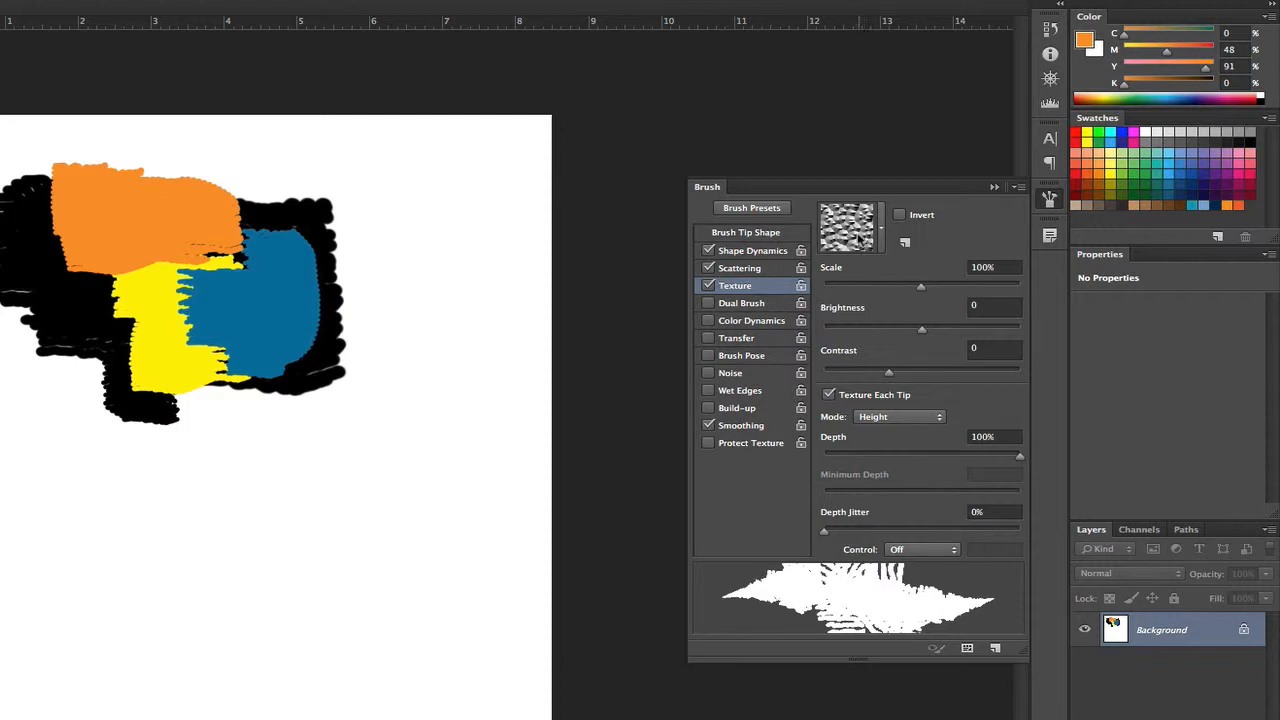
Step: Paint overlapping orange, dark blue, green and blue patches with the textured, scattered brush below and across the existing patches
mouse_move(315, 436)
mouse_down()
mouse_move(247, 434)
mouse_move(305, 449)
mouse_move(312, 509)
mouse_move(322, 506)
mouse_move(252, 509)
mouse_move(275, 540)
mouse_up()
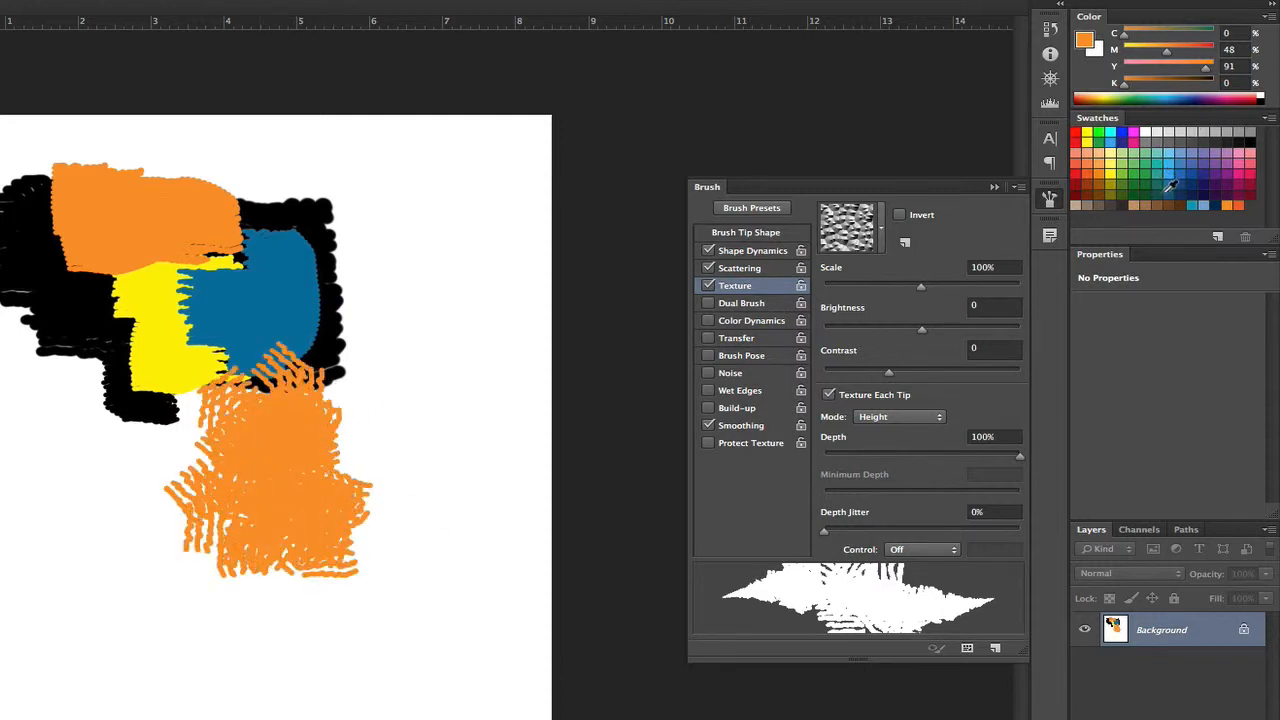
click(1170, 185)
mouse_move(180, 465)
mouse_down()
mouse_move(130, 430)
mouse_move(200, 470)
mouse_move(160, 470)
mouse_up()
click(1164, 178)
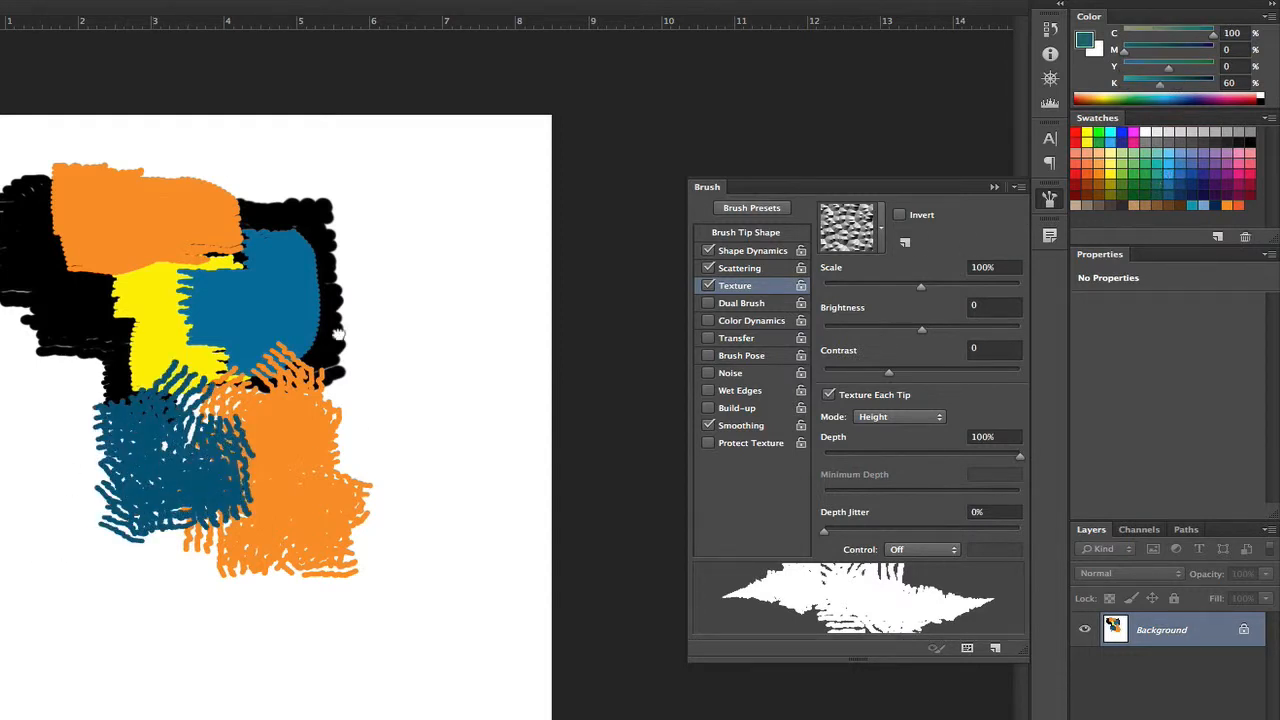
mouse_move(90, 537)
mouse_down()
mouse_move(100, 490)
mouse_move(60, 500)
mouse_move(190, 525)
mouse_up()
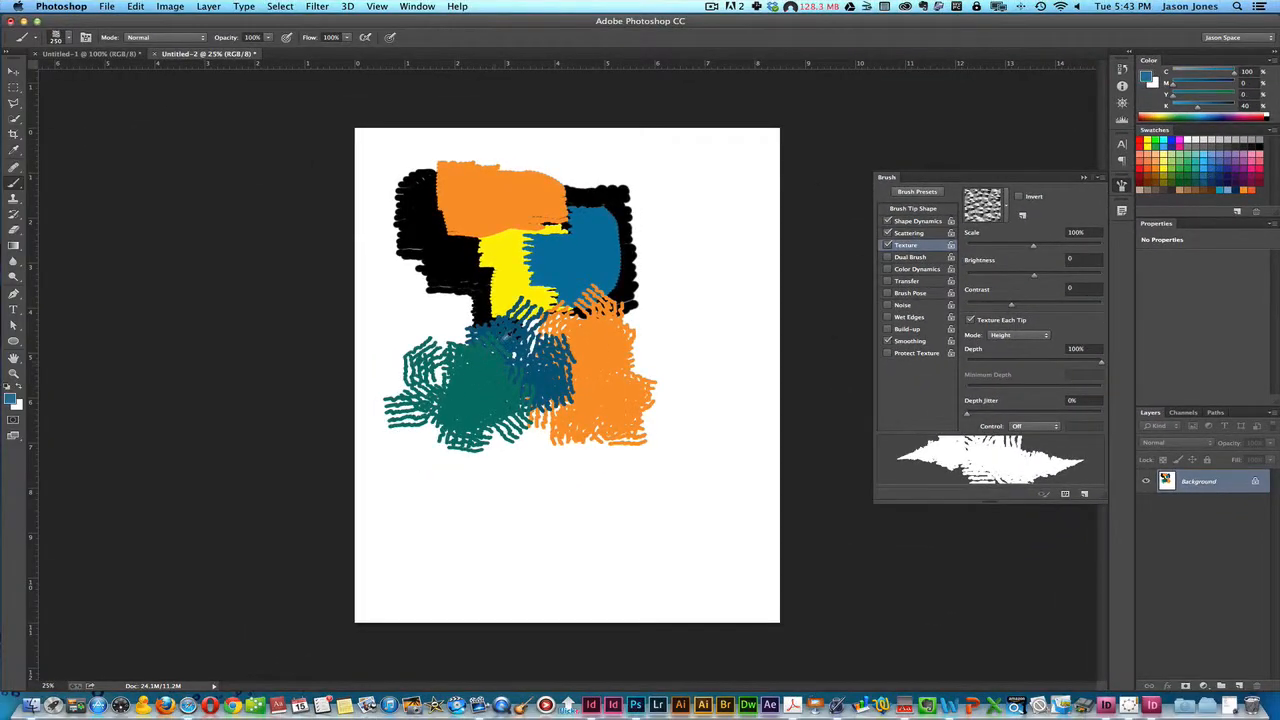
mouse_move(505, 336)
mouse_down()
mouse_move(470, 330)
mouse_move(460, 300)
mouse_move(470, 312)
mouse_up()
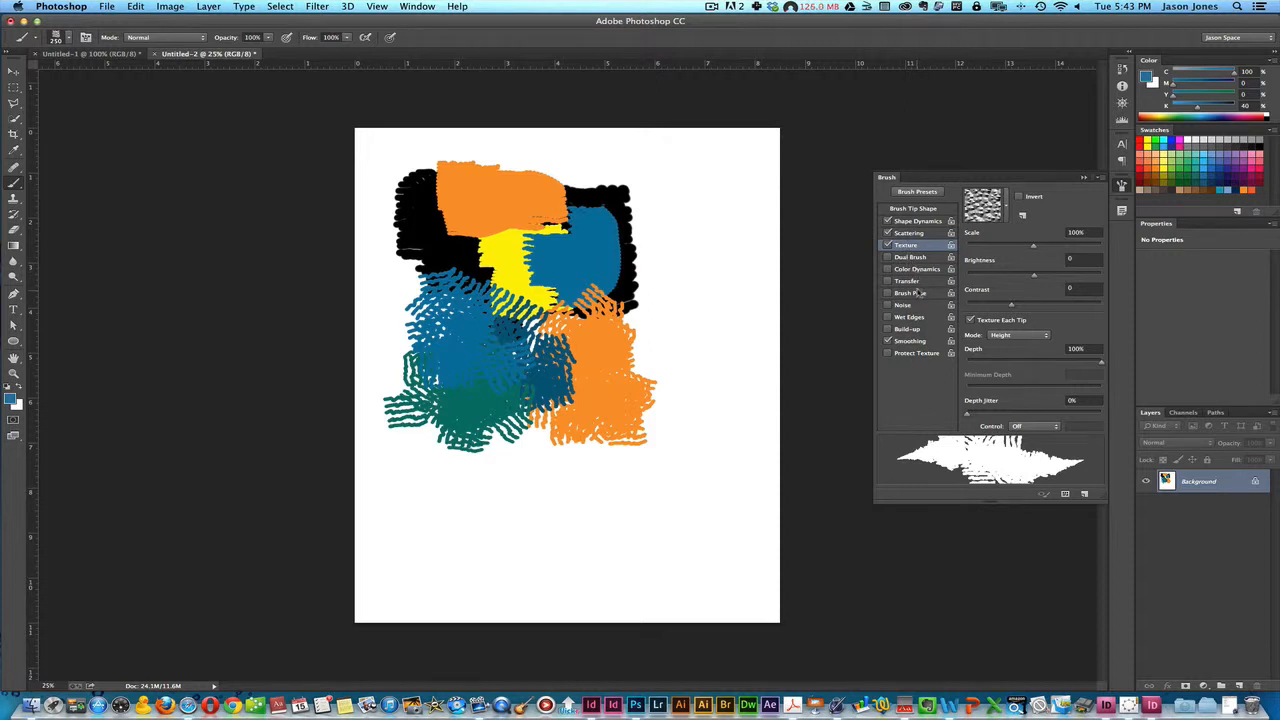
mouse_move(400, 254)
mouse_down()
mouse_move(436, 271)
mouse_move(437, 286)
mouse_up()
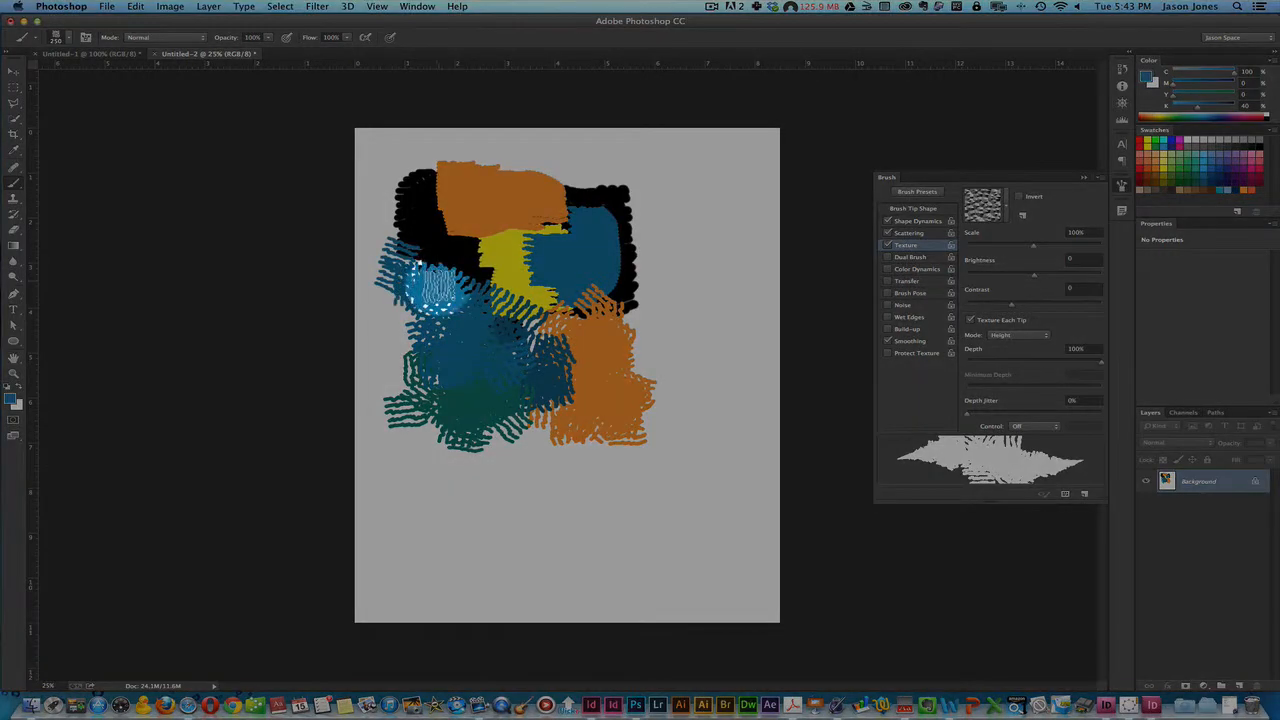
Step: Set the brush blending mode to Multiply and paint blue strokes over the yellow, green, blue and orange patches
click(184, 42)
click(150, 70)
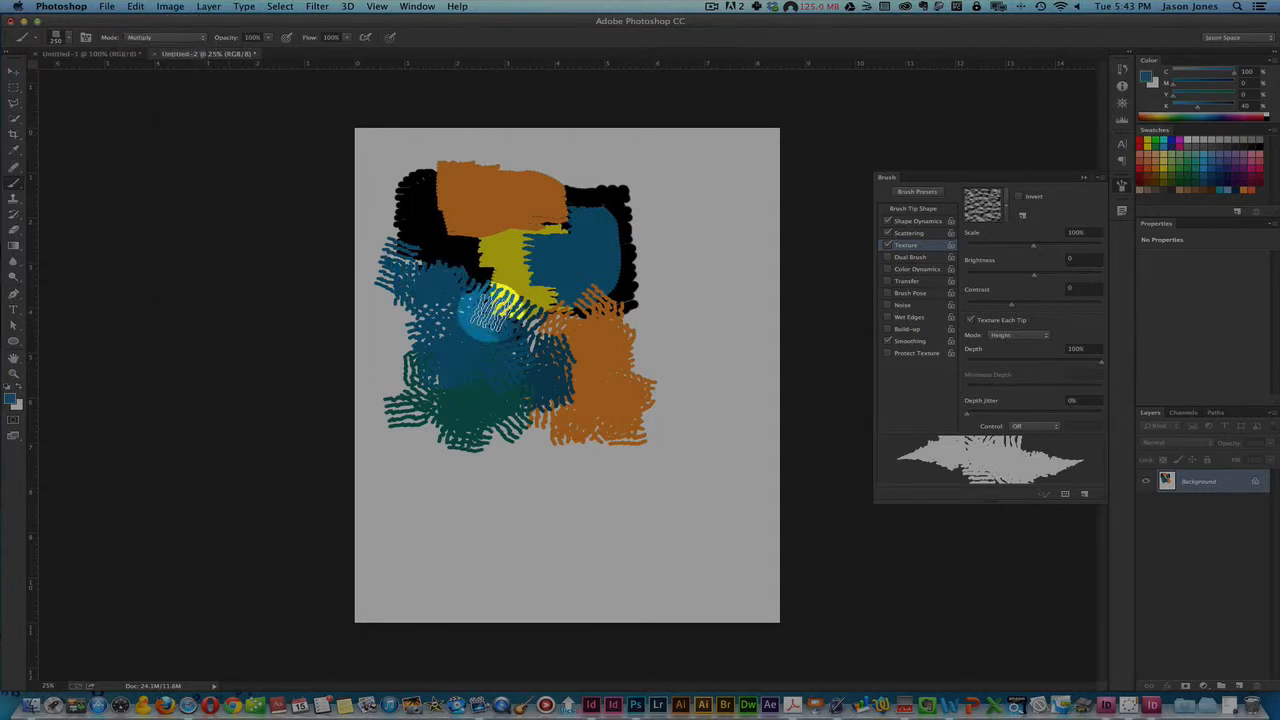
mouse_move(483, 304)
mouse_down()
mouse_move(480, 322)
mouse_move(526, 336)
mouse_move(549, 318)
mouse_move(590, 380)
mouse_move(548, 410)
mouse_move(540, 485)
mouse_up()
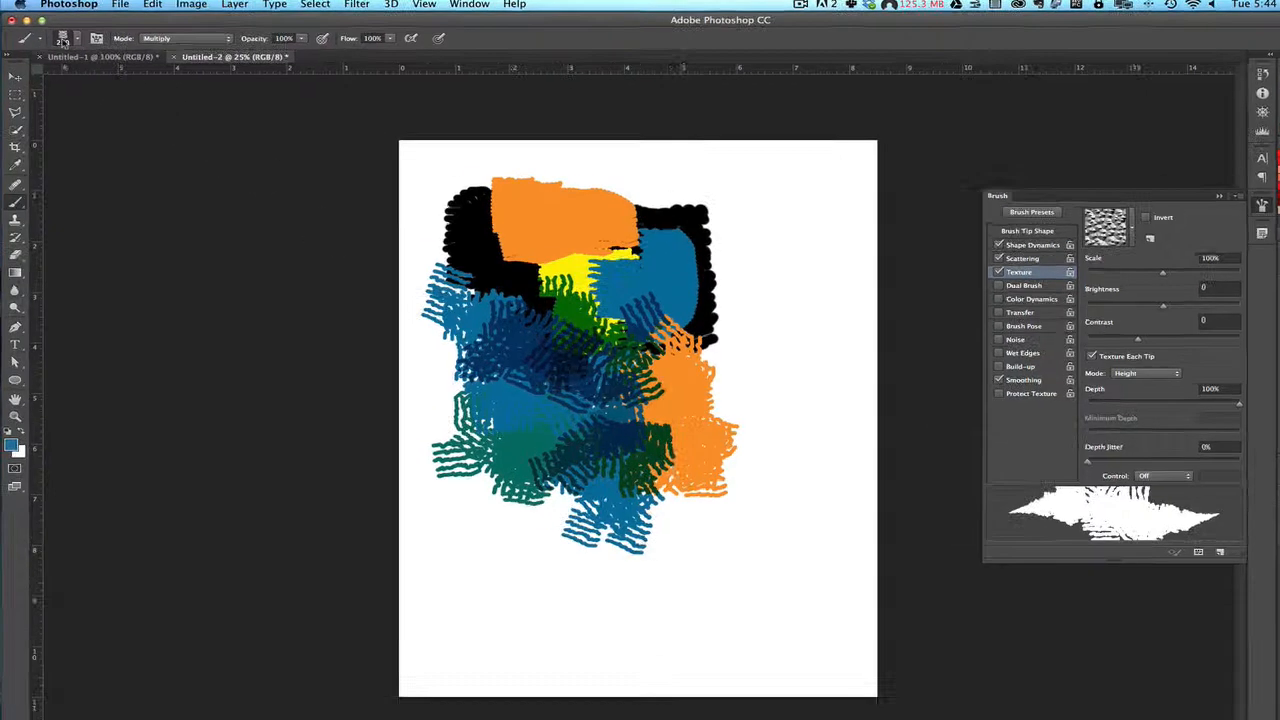
Step: Choose the 885 px first-name text brush and stamp it in blue below the patches at its default size and at an enlarged size
click(57, 39)
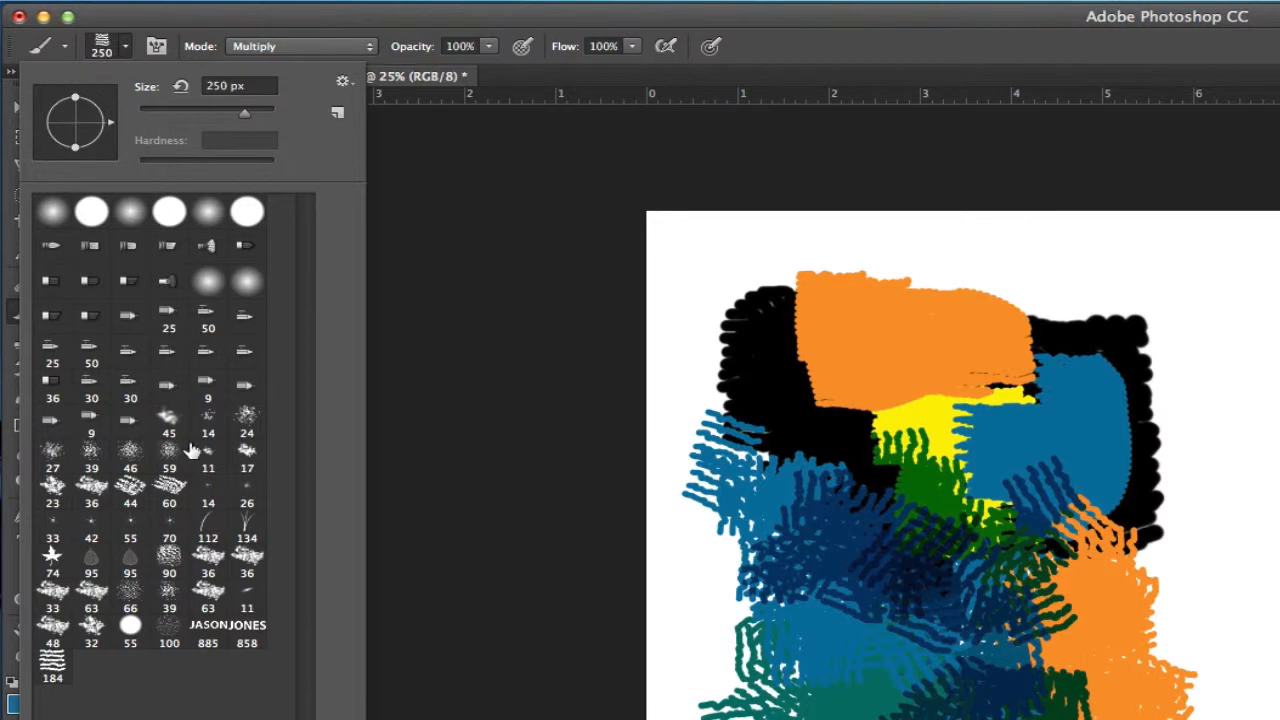
click(207, 643)
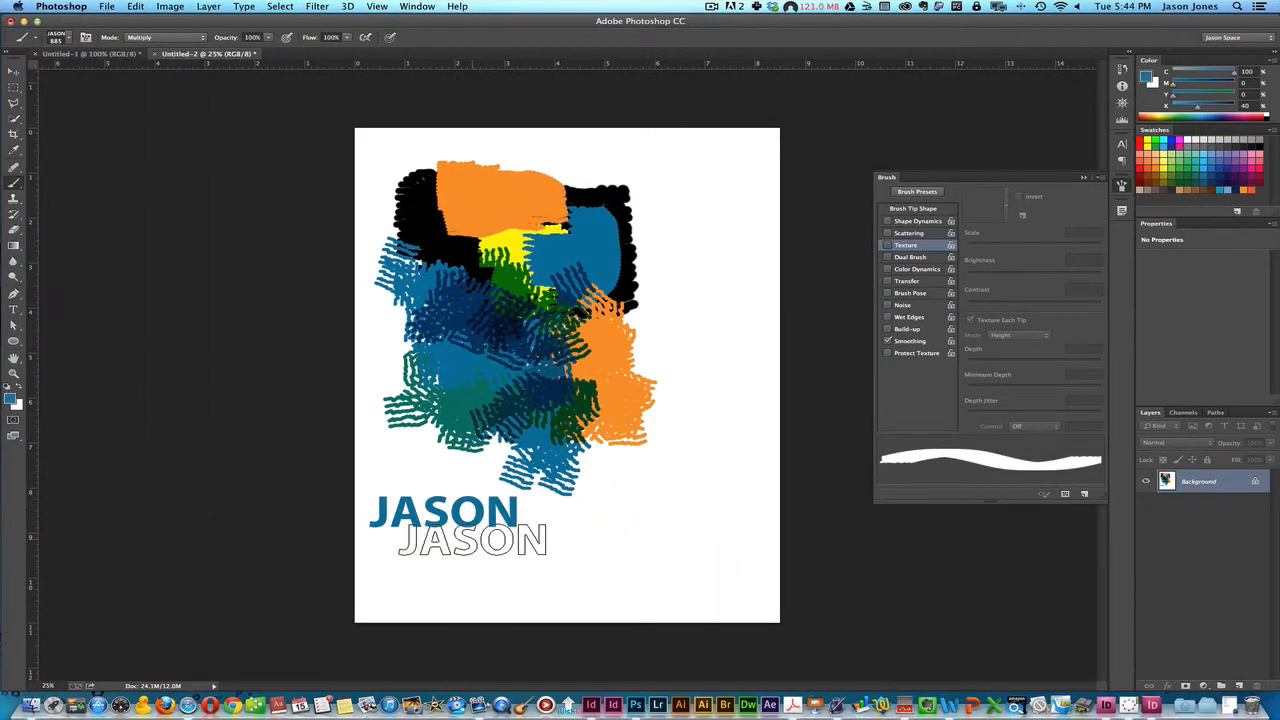
key(bracketright)
key(bracketright)
key(bracketright)
key(bracketright)
key(bracketright)
key(bracketright)
key(bracketright)
key(bracketright)
key(bracketright)
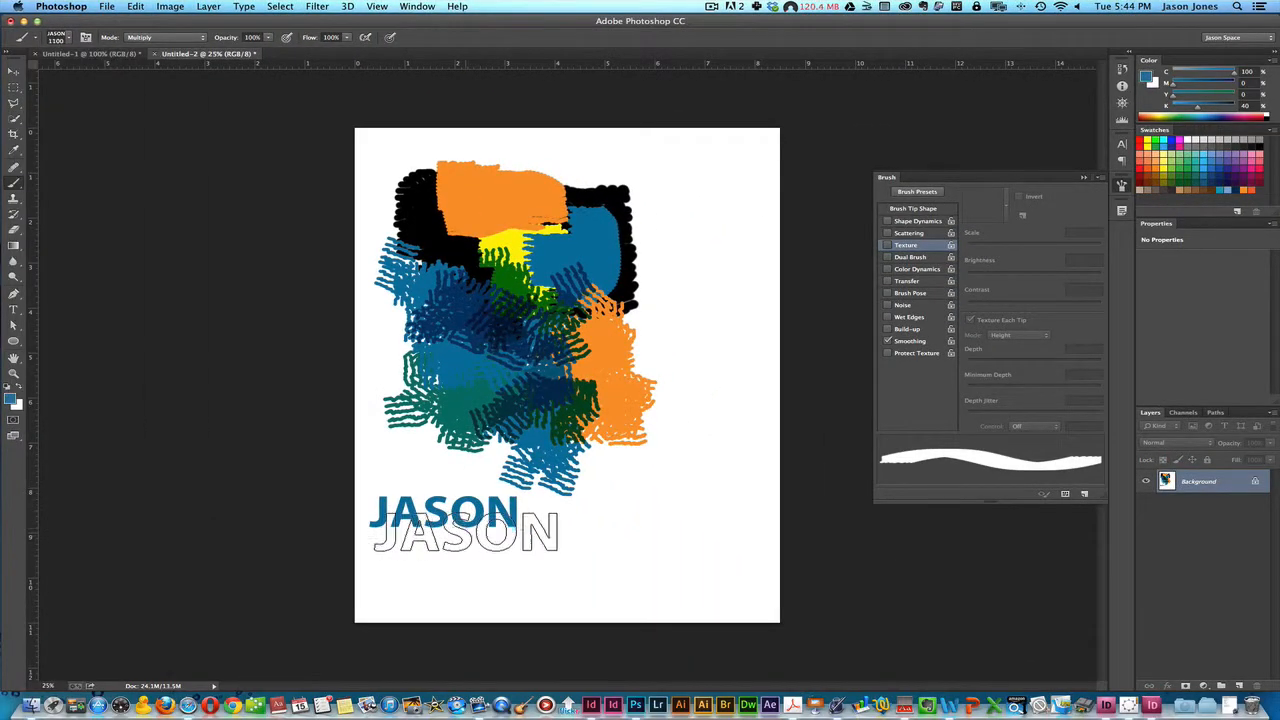
click(510, 557)
Step: Reduce the name brush to 1300 px, stamp it beside the first name, and paint broad blue strokes across the page's lower part
key(bracketleft)
key(bracketleft)
key(bracketleft)
key(bracketleft)
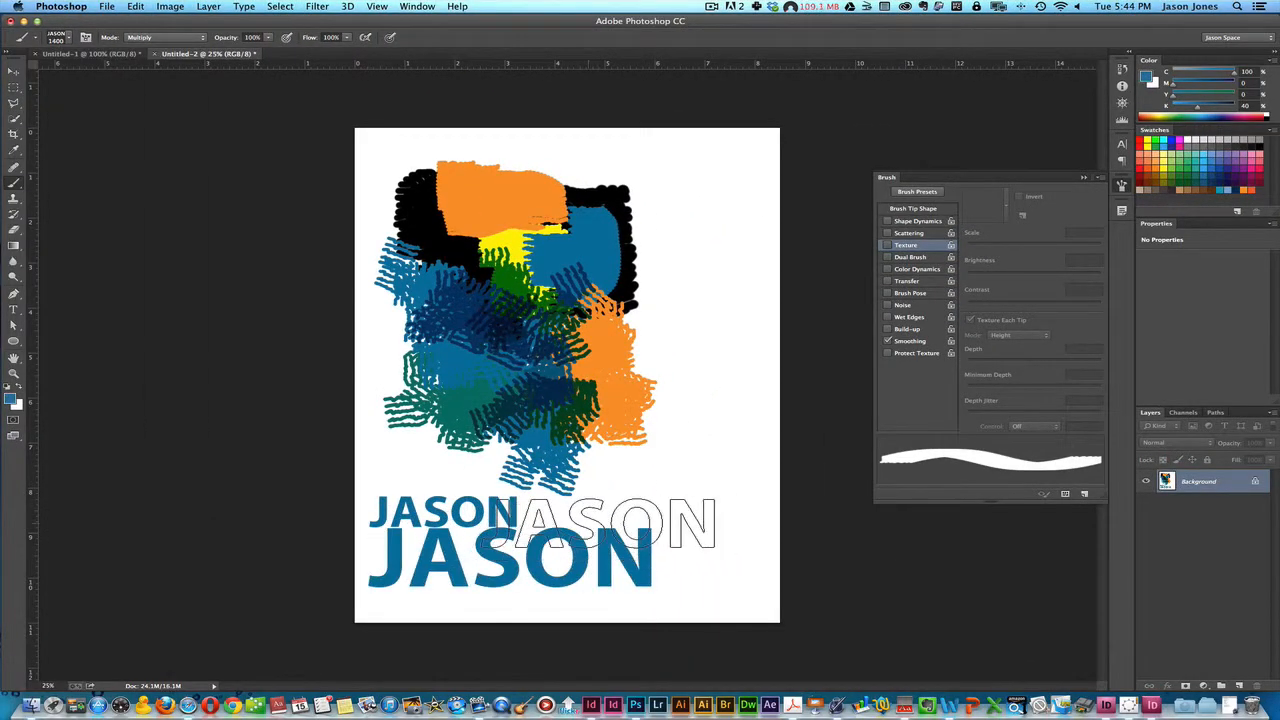
click(608, 521)
mouse_move(620, 487)
mouse_down()
mouse_move(675, 503)
mouse_move(687, 532)
mouse_move(601, 600)
mouse_move(616, 597)
mouse_move(577, 603)
mouse_up()
Step: Return the brush blending mode to Normal, paint a short blue stroke with the name brush, and stamp an enlarged copy above it
click(166, 37)
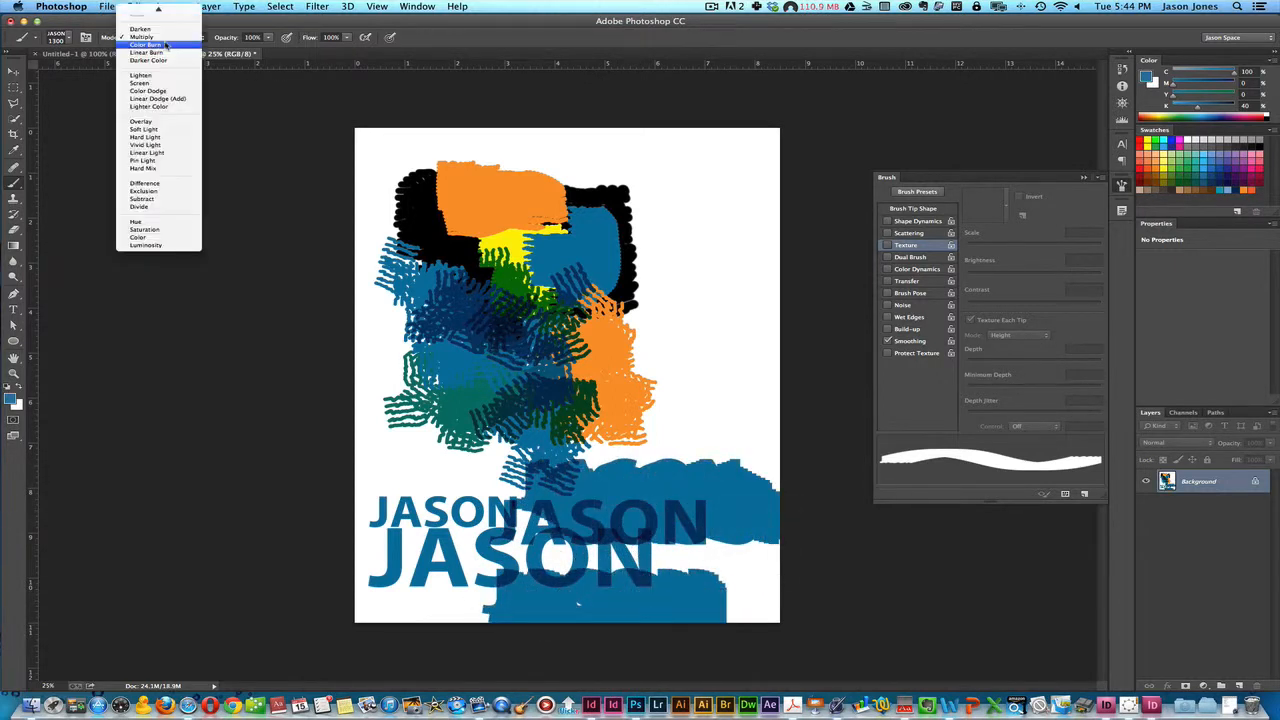
click(164, 11)
mouse_move(523, 602)
mouse_down()
mouse_move(469, 577)
mouse_move(489, 567)
mouse_move(476, 522)
mouse_up()
key(bracketright)
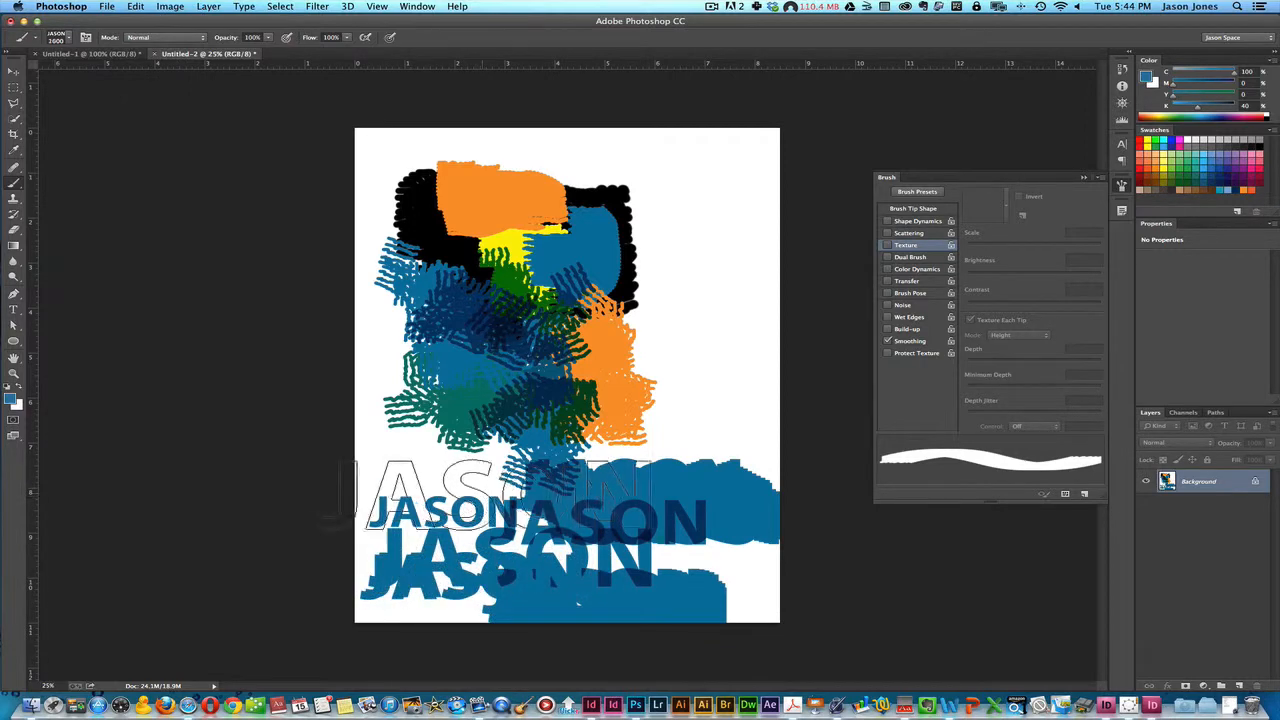
click(492, 493)
Step: Swap foreground and background colours and stamp the name in white over the blue areas, reducing the brush from 2000 to 1500 px
key(x)
click(706, 535)
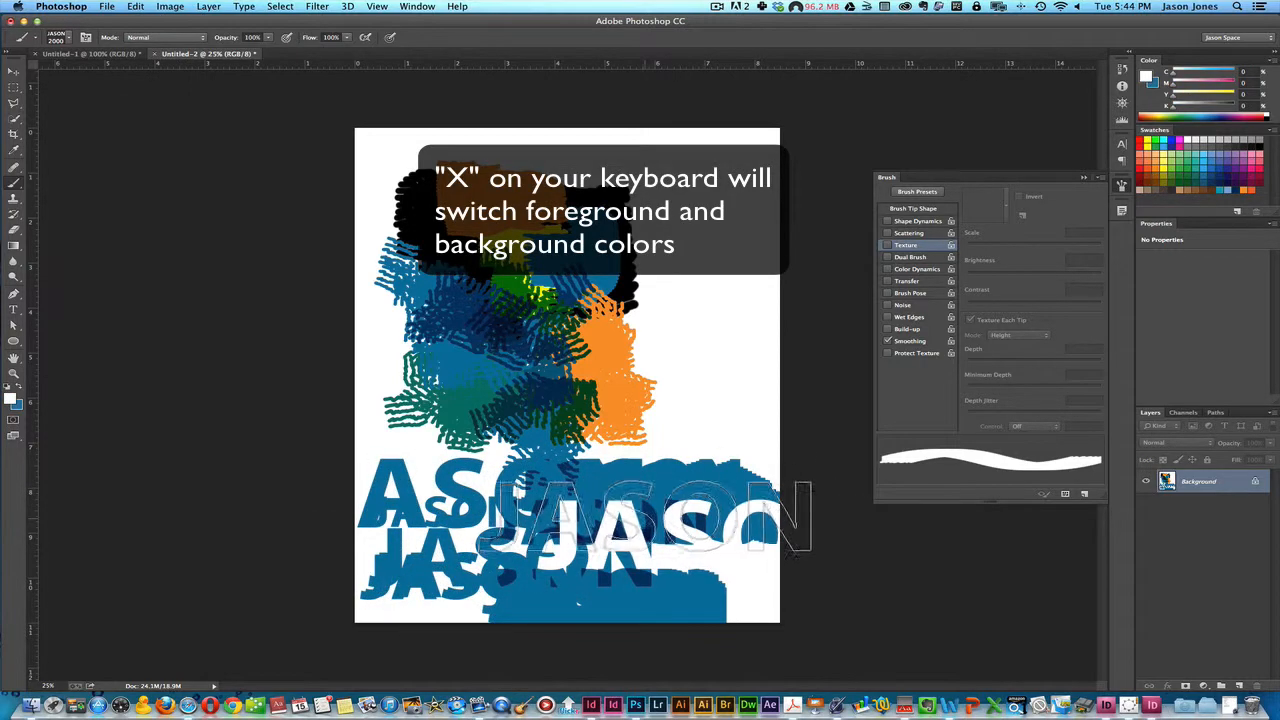
click(648, 497)
key(bracketleft)
click(642, 462)
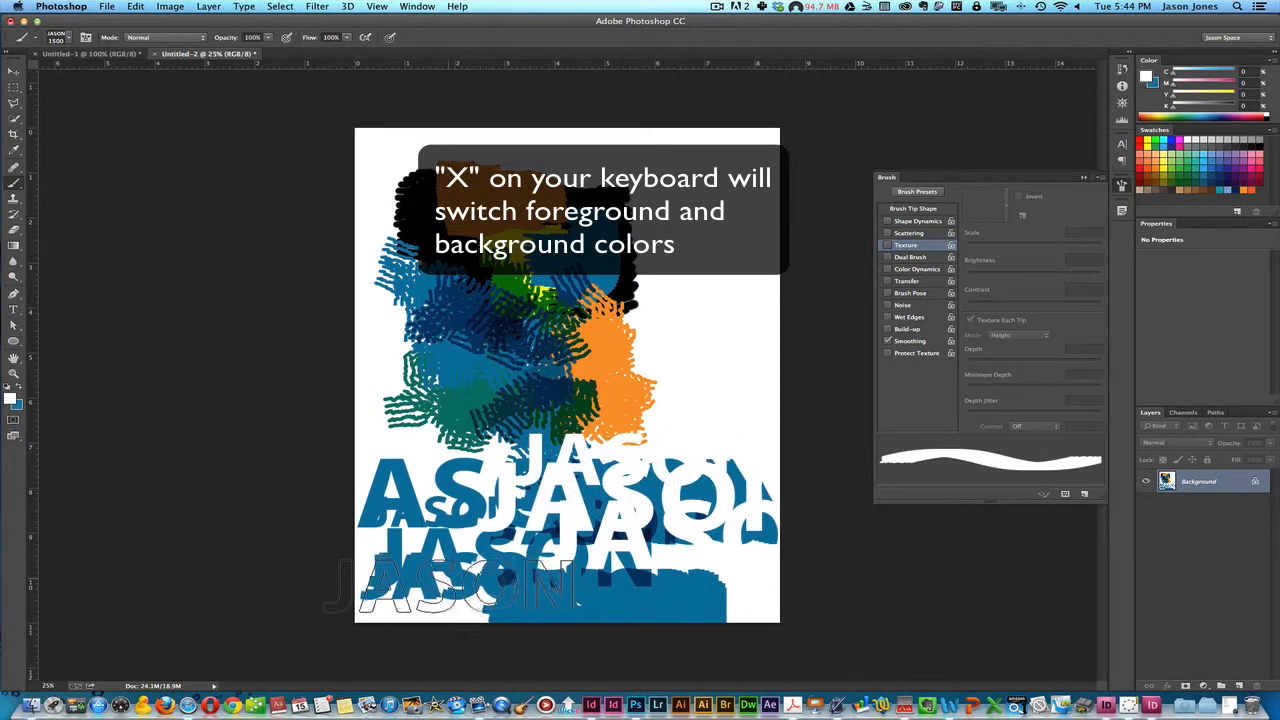
click(468, 580)
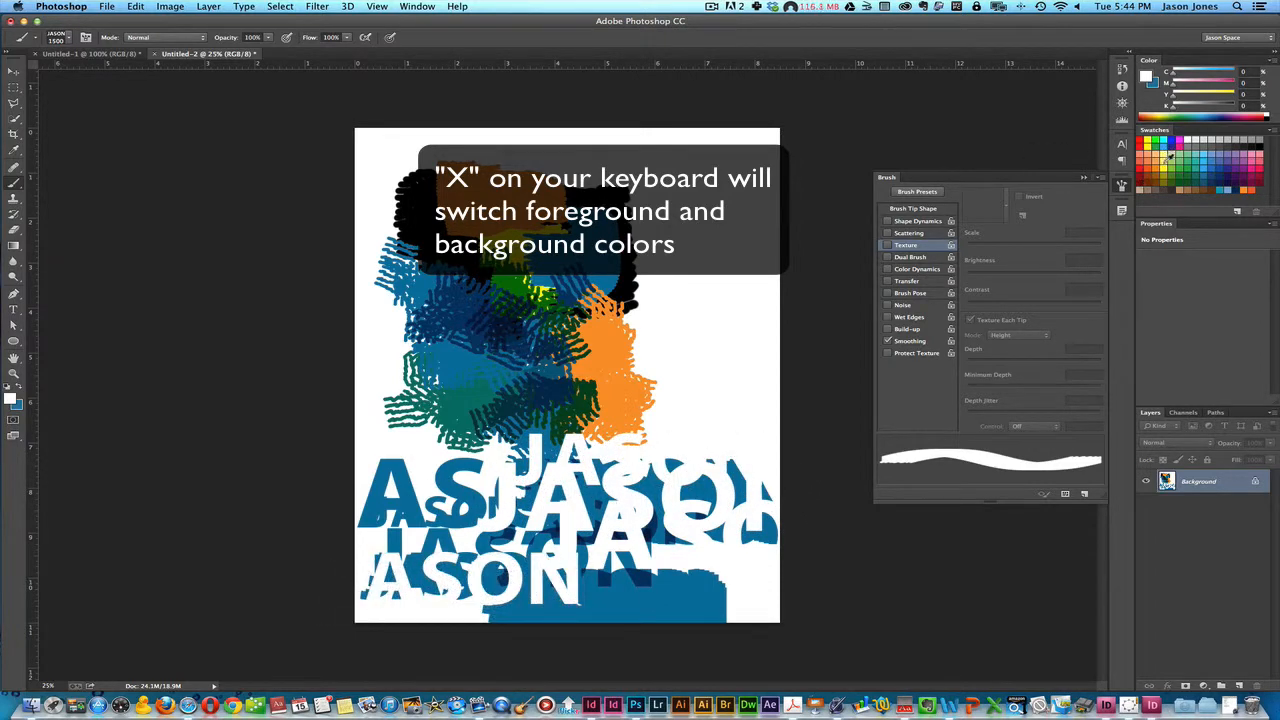
Step: Choose the light yellow swatch and stamp four names across the middle of the page, enlarging the brush from 1500 px after two
click(1168, 158)
click(670, 443)
click(510, 456)
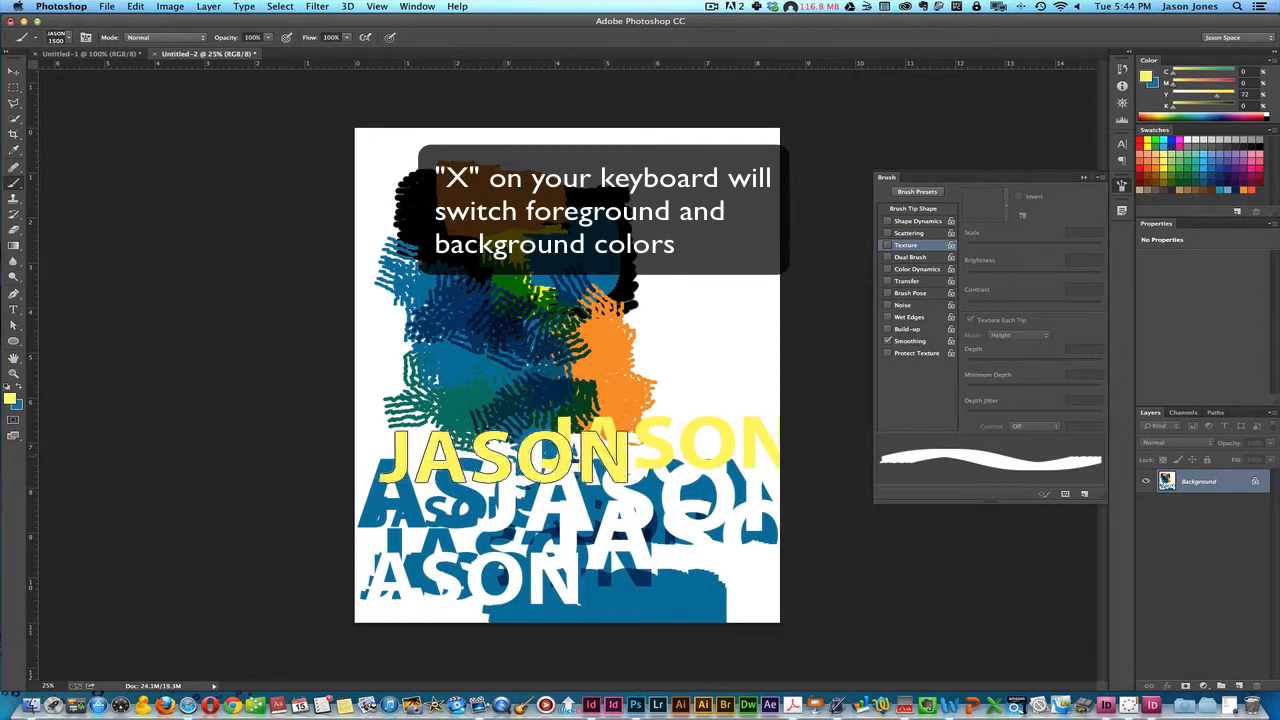
key(bracketright)
click(471, 422)
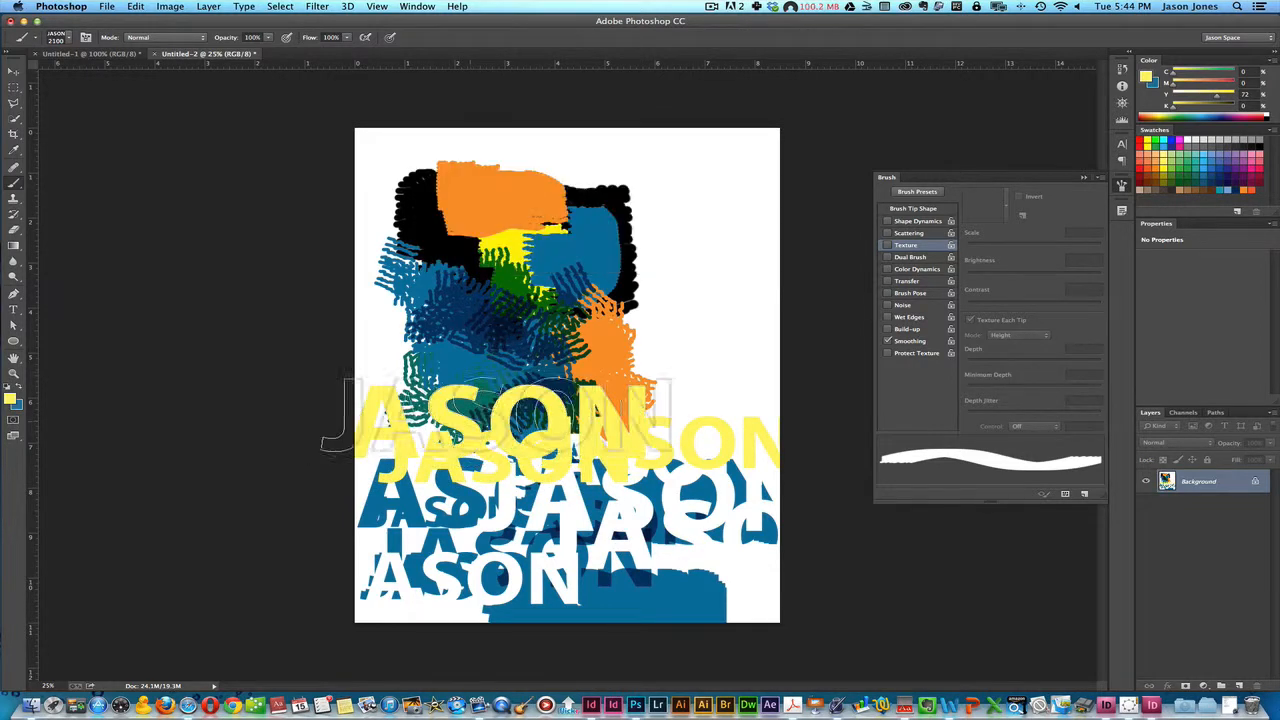
click(620, 375)
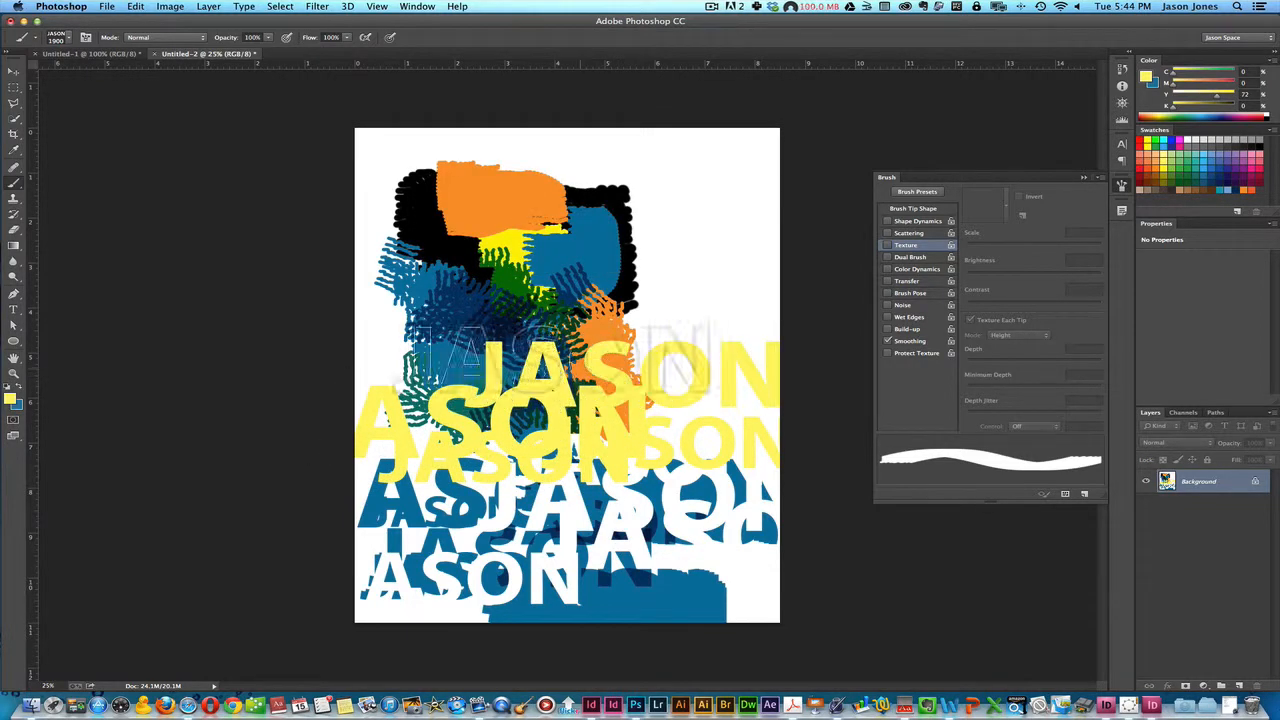
key(c)
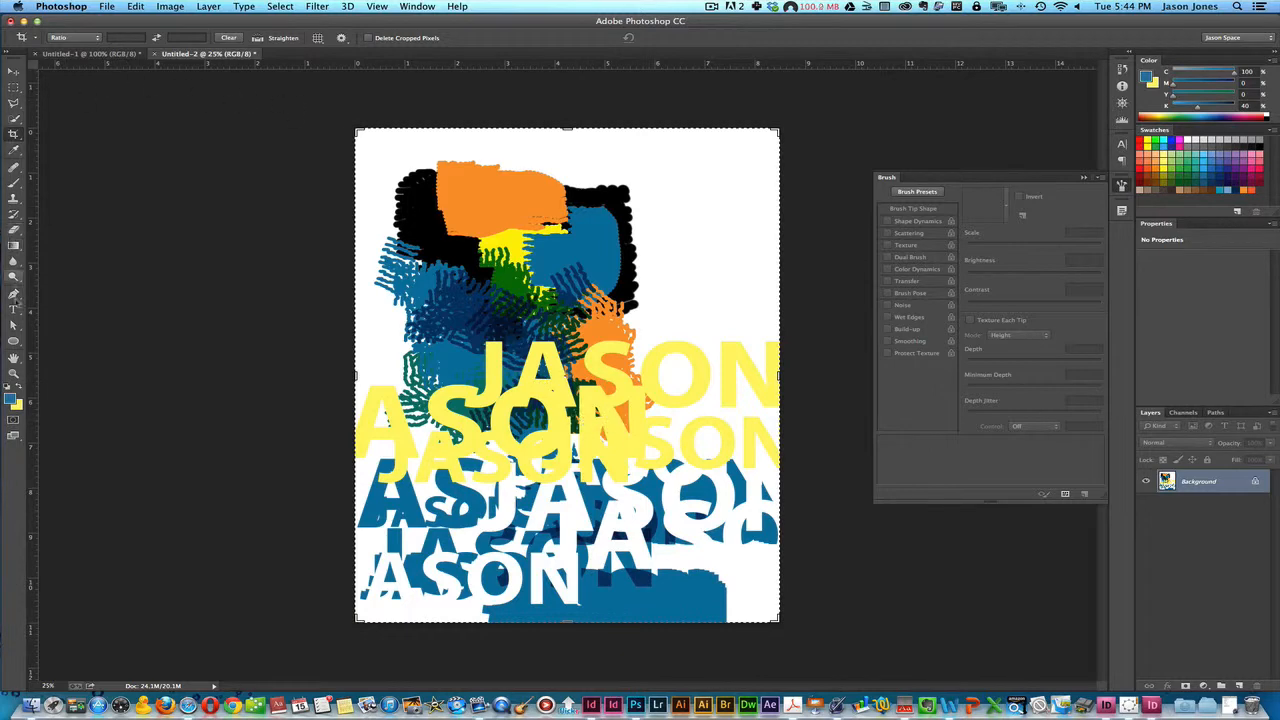
key(b)
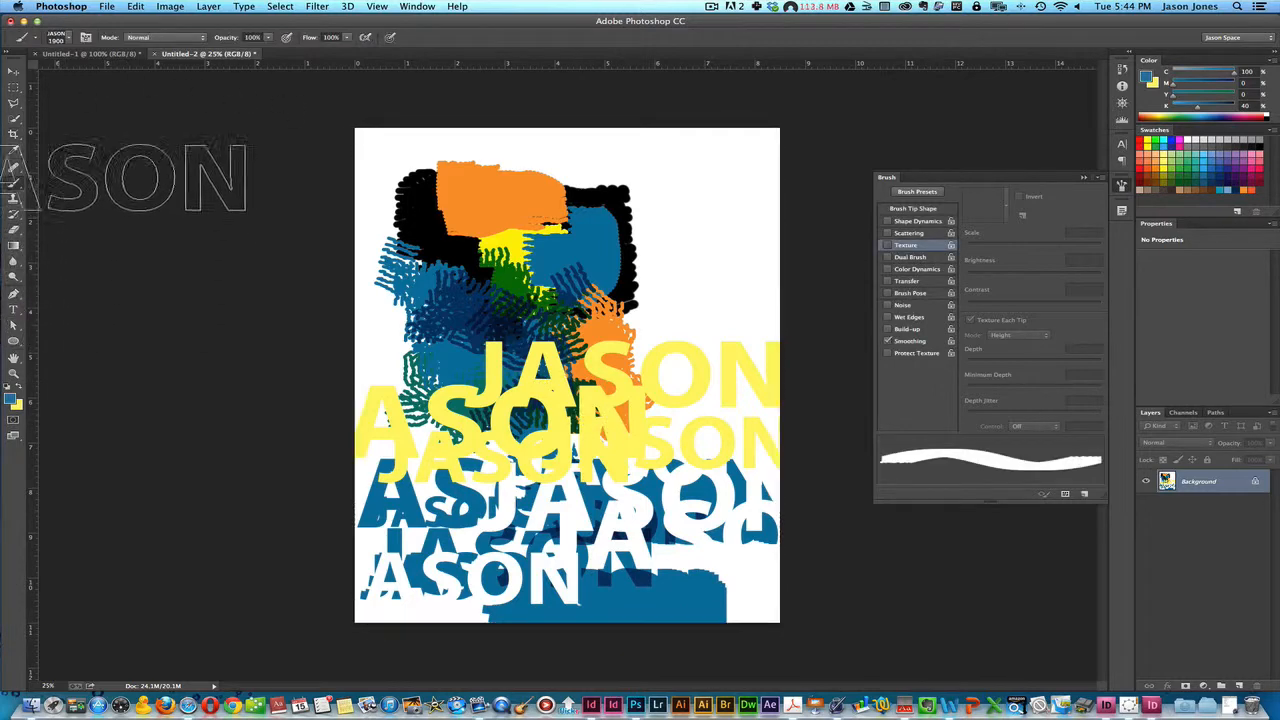
Step: Open the Preset Manager for brushes and select the three custom brushes sized 885, 858 and 184
click(60, 40)
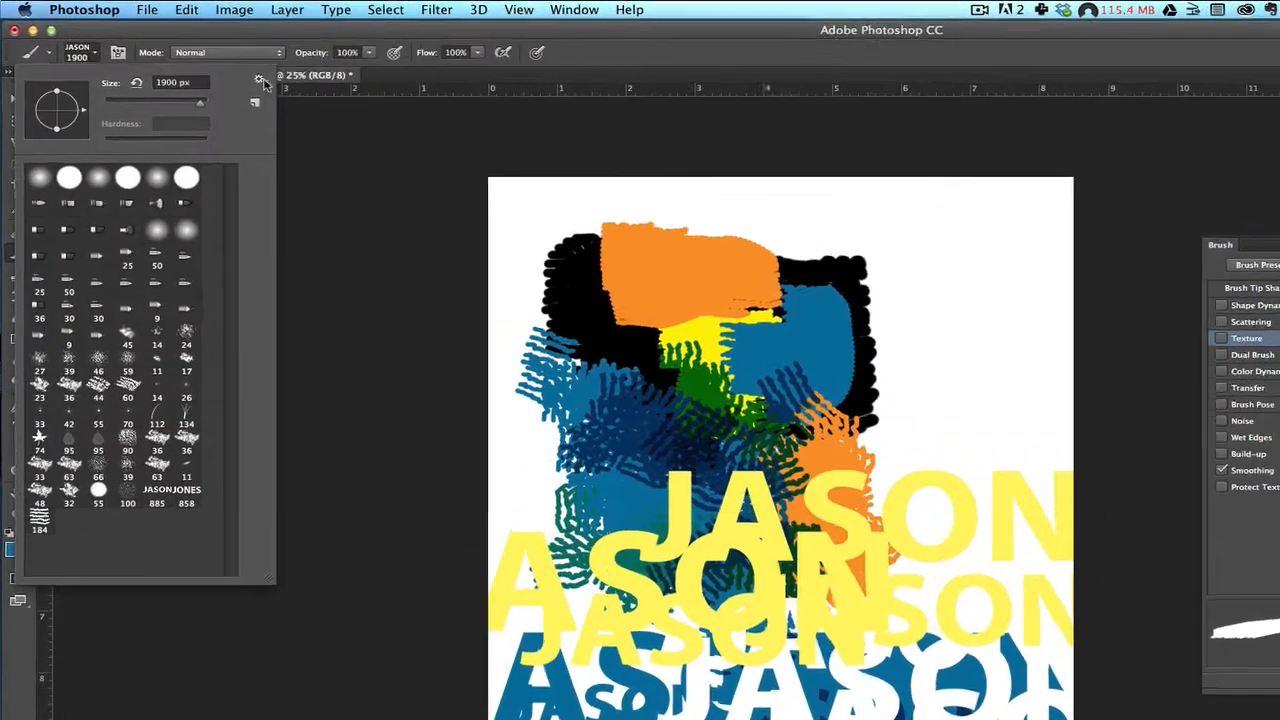
click(186, 57)
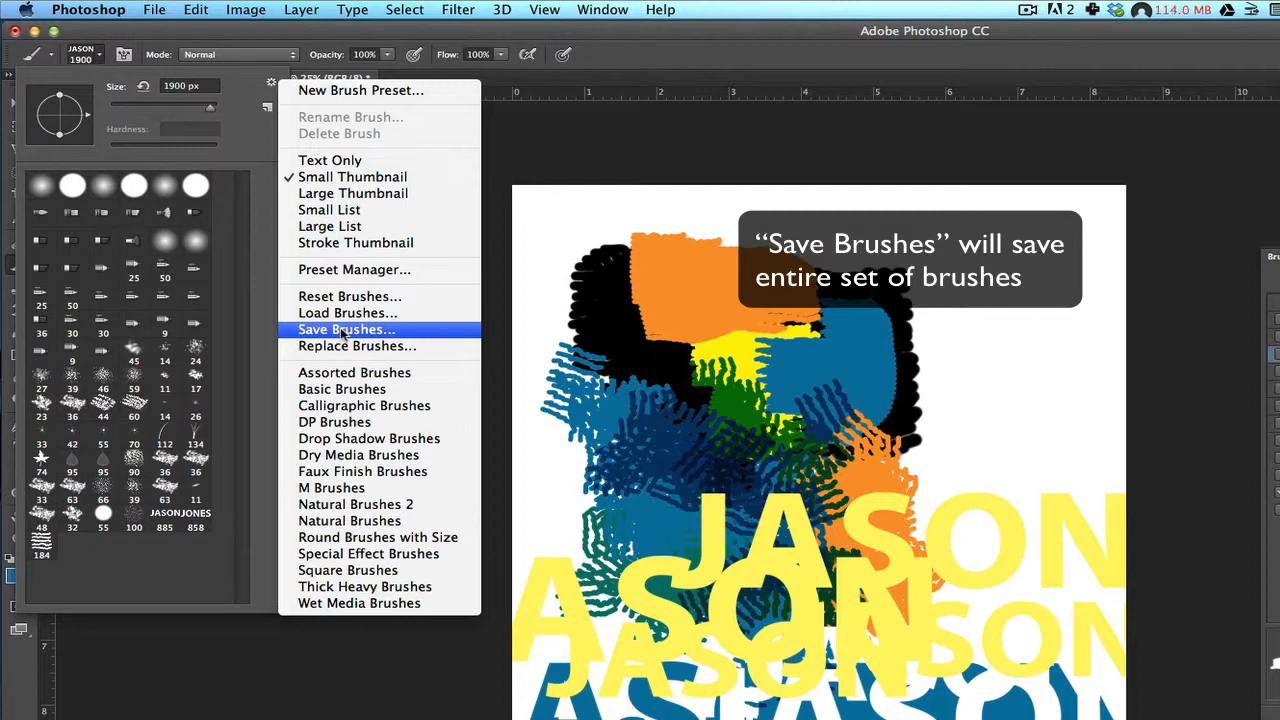
click(376, 271)
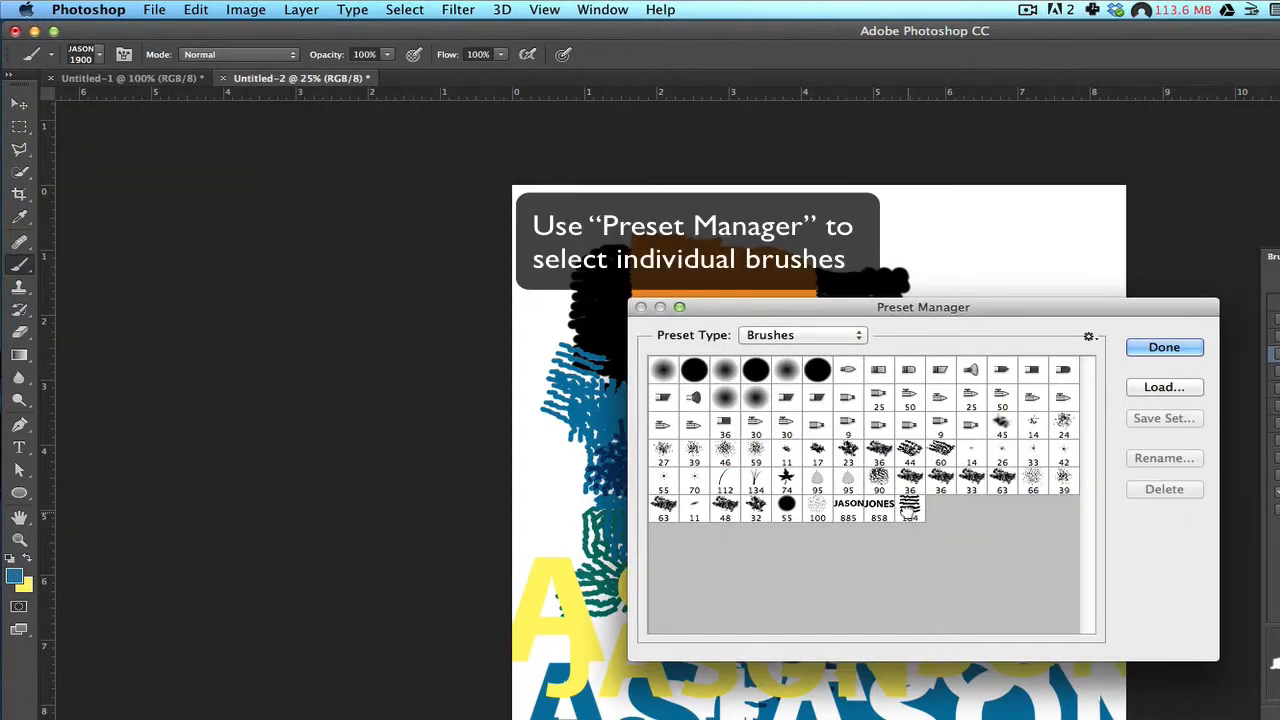
click(908, 512)
shift+click(875, 514)
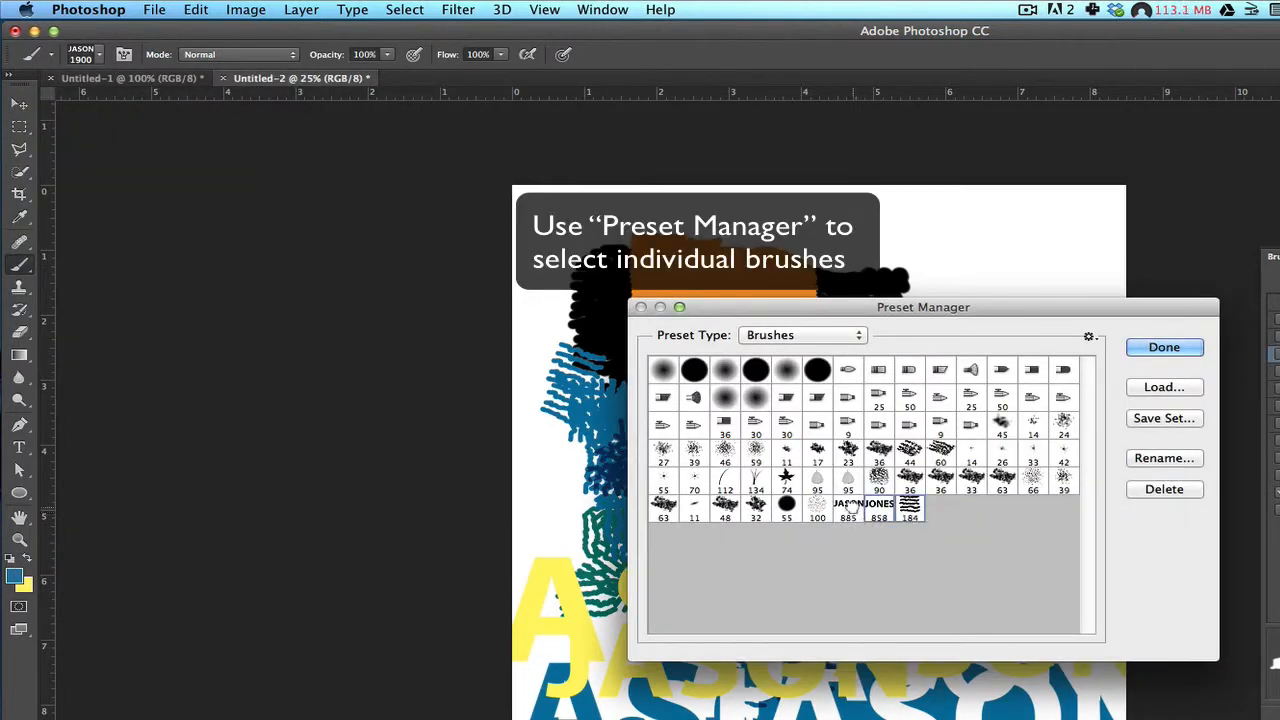
shift+click(848, 510)
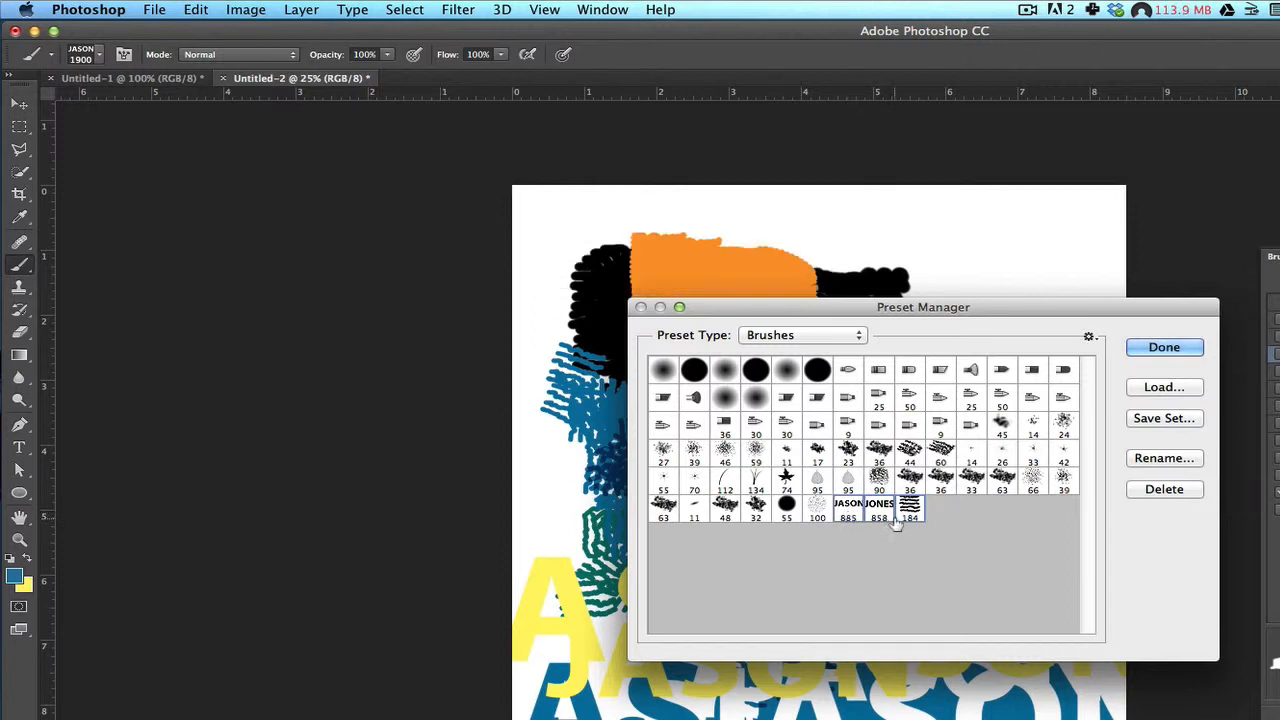
Step: Save the selected brushes to the Desktop as the set My Fancy Brushes.abr and close the Preset Manager
click(1166, 419)
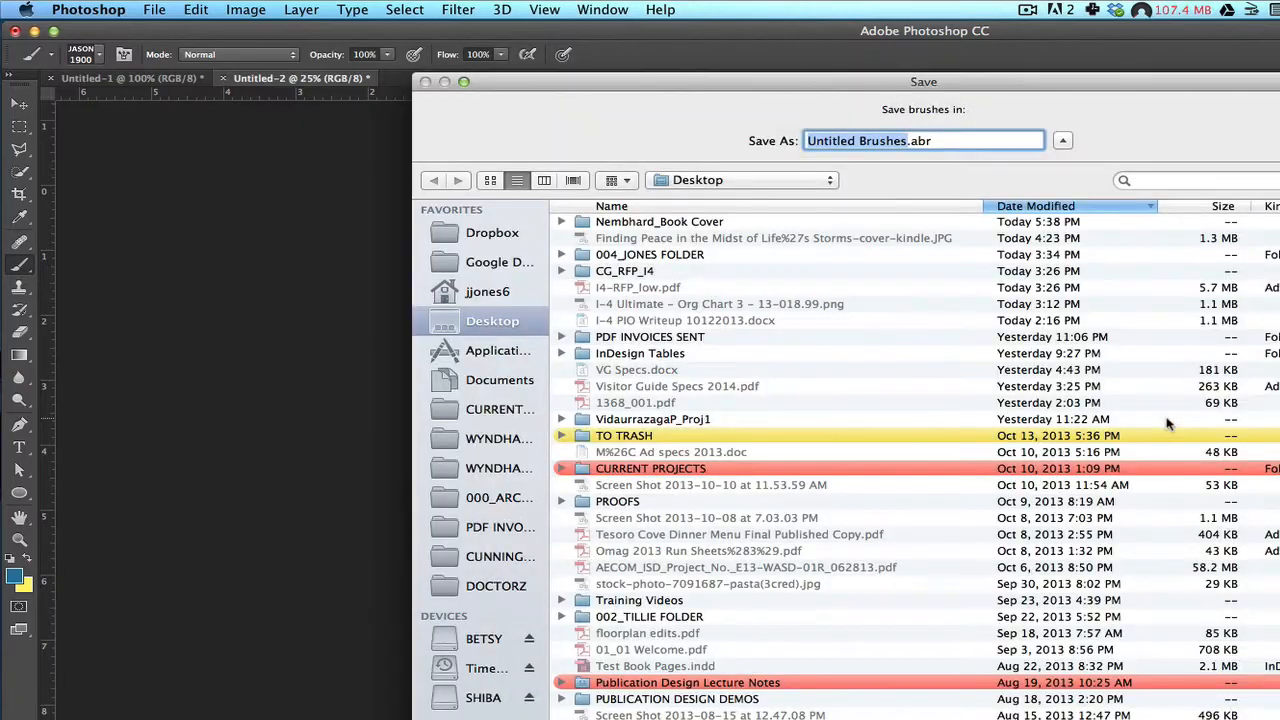
text(My Fanc)
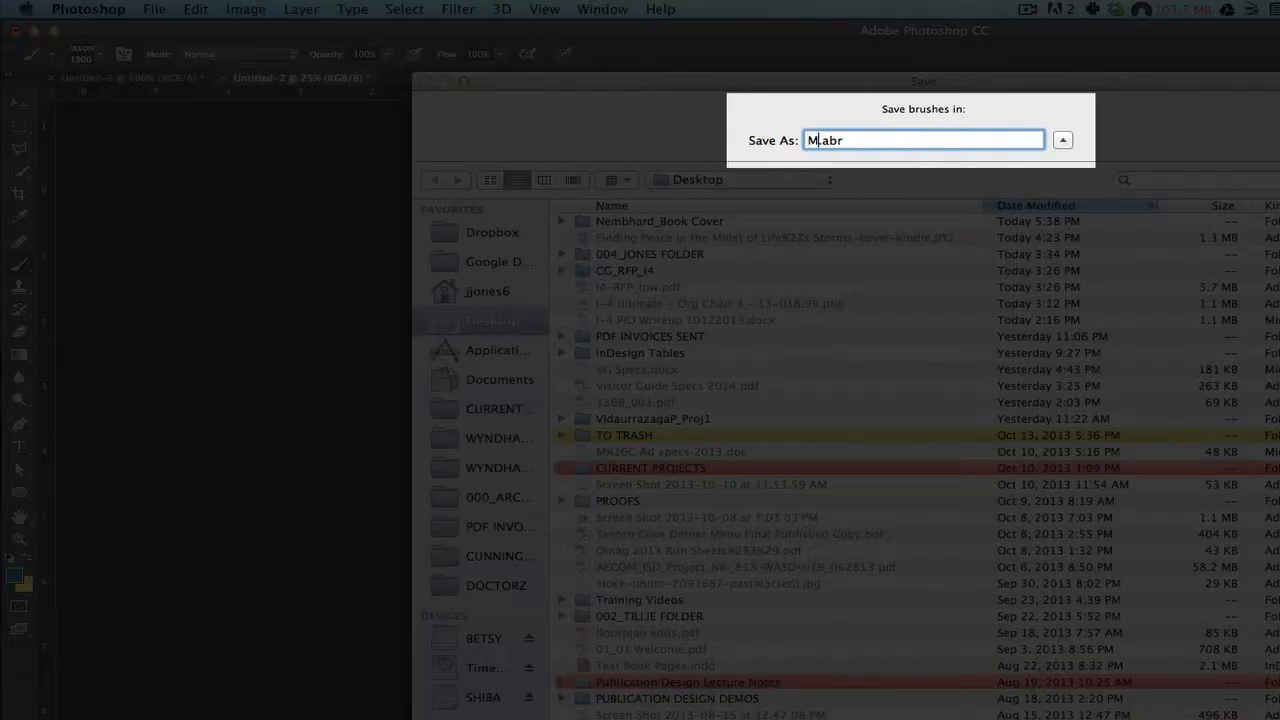
text(y Brushes)
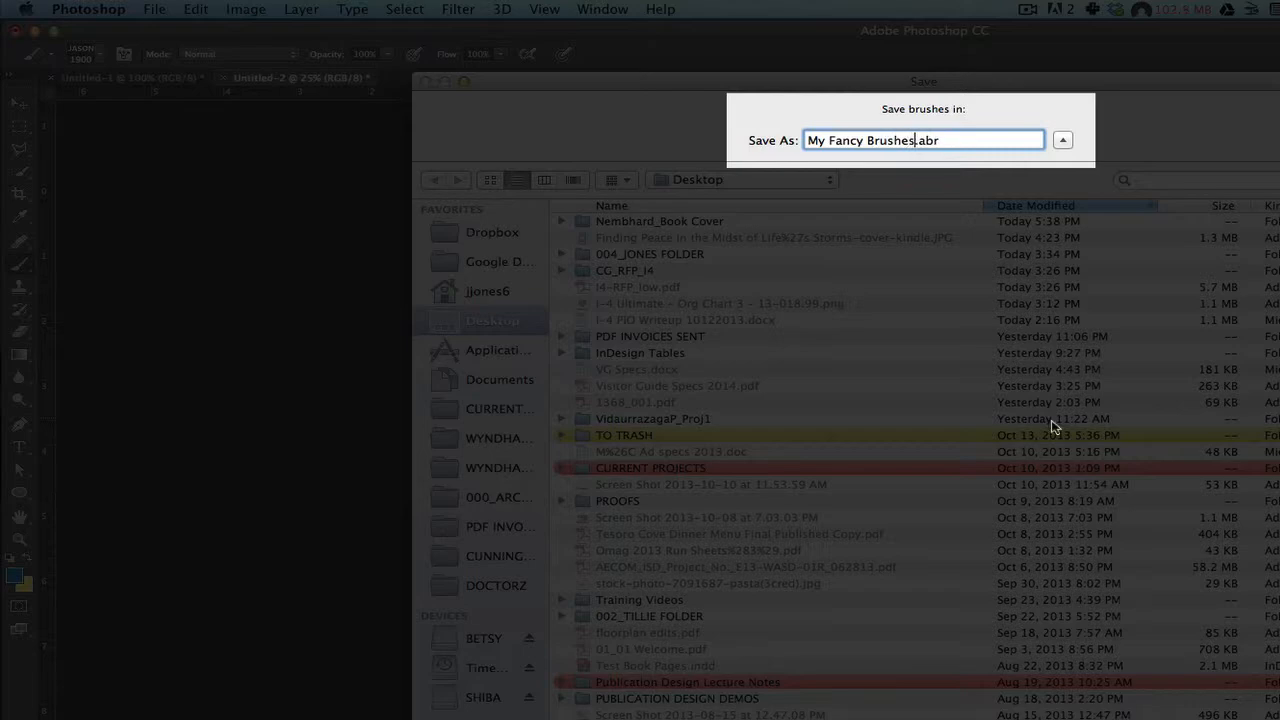
key(Return)
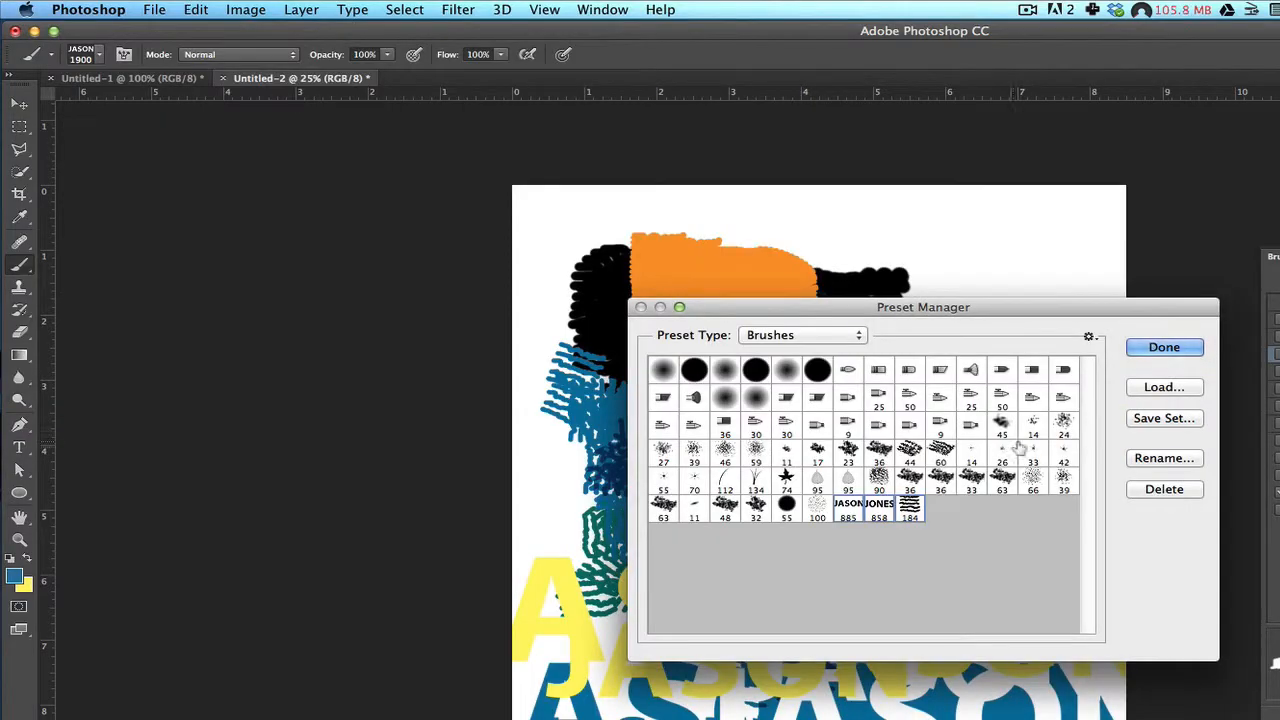
click(1150, 348)
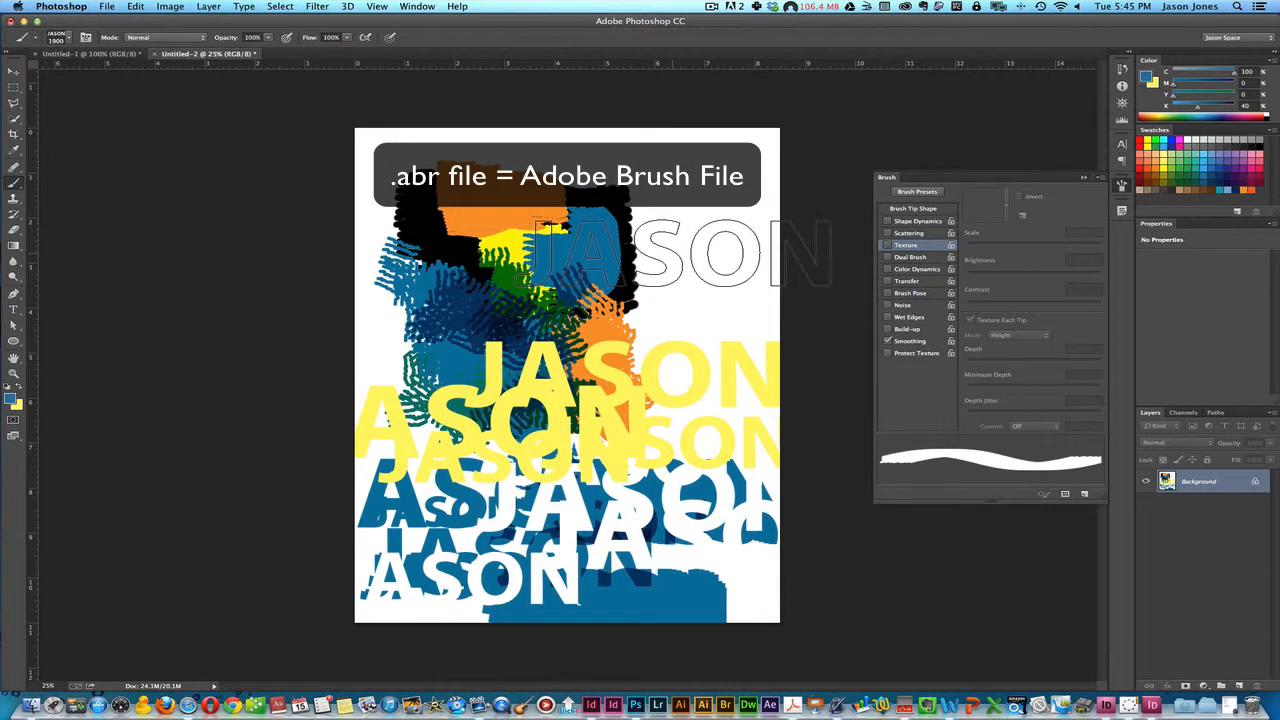
click(69, 38)
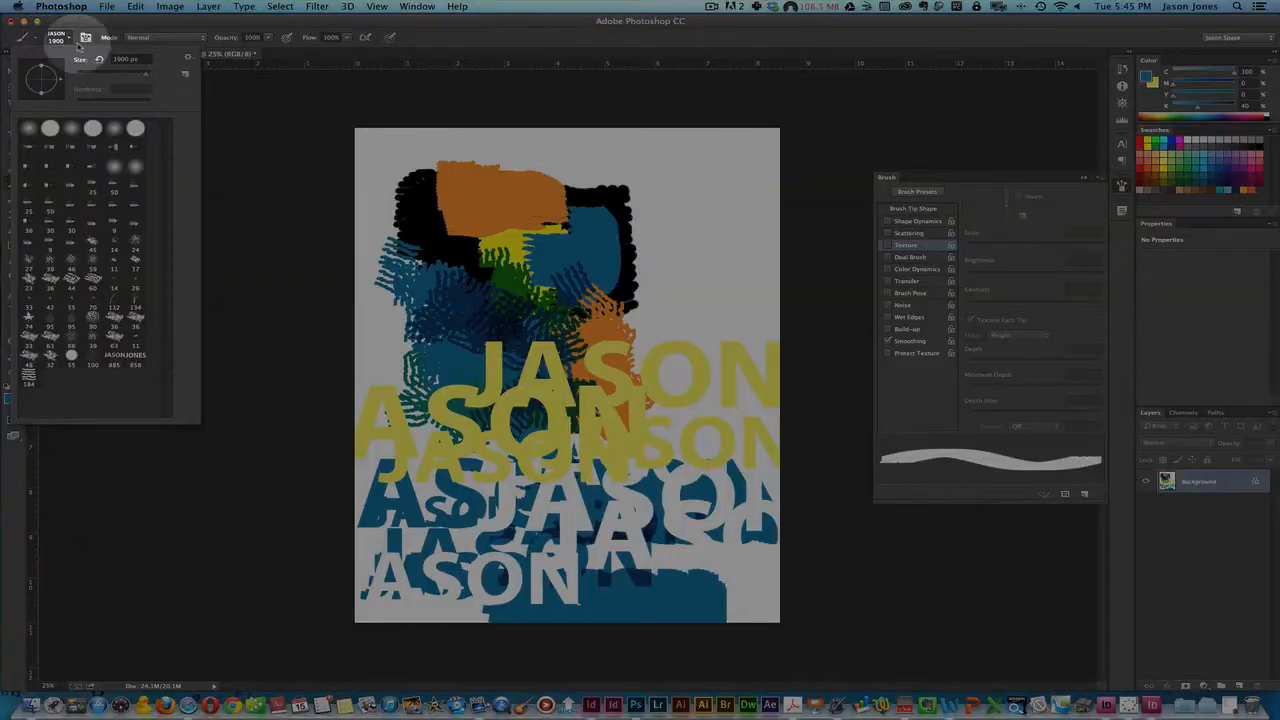
click(187, 58)
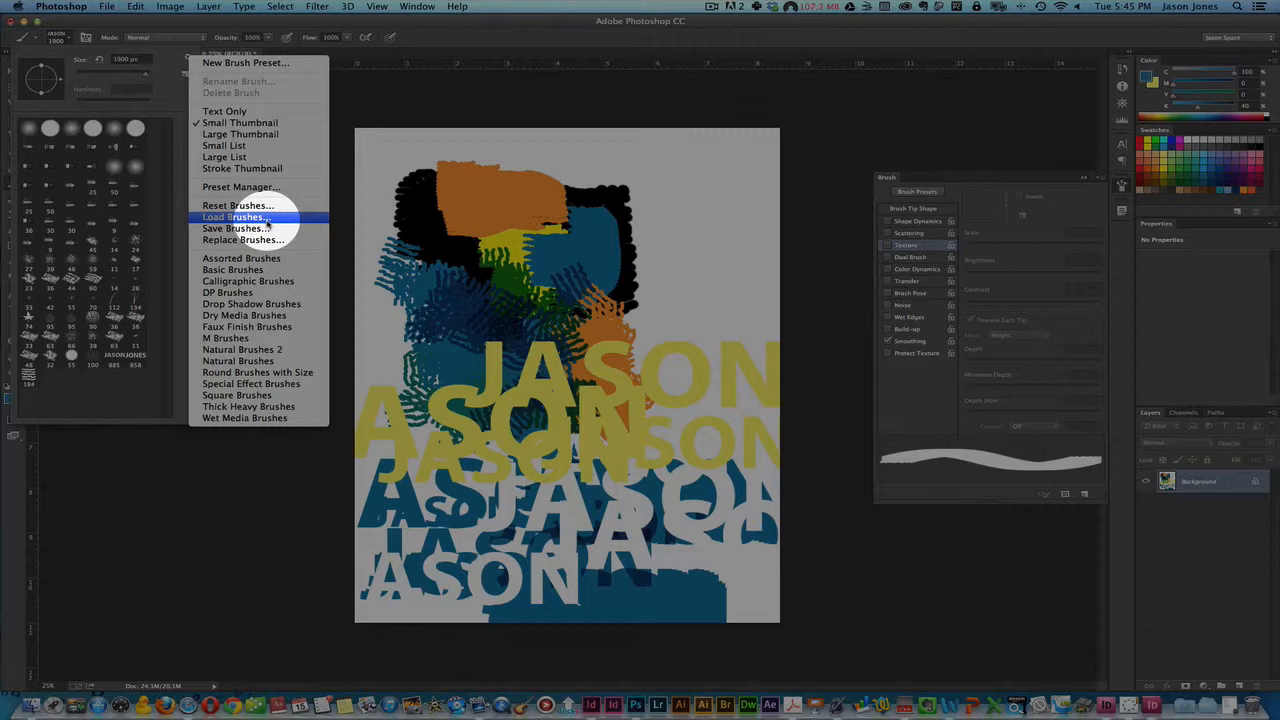
click(117, 390)
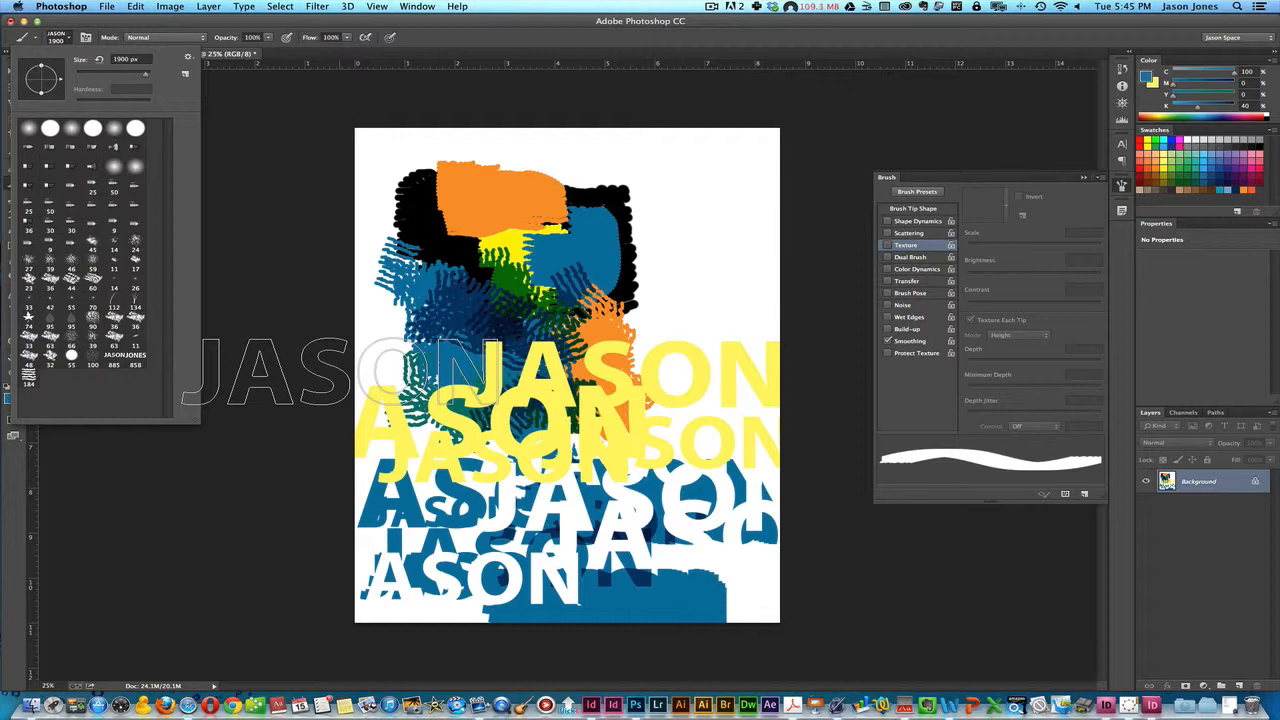
click(140, 6)
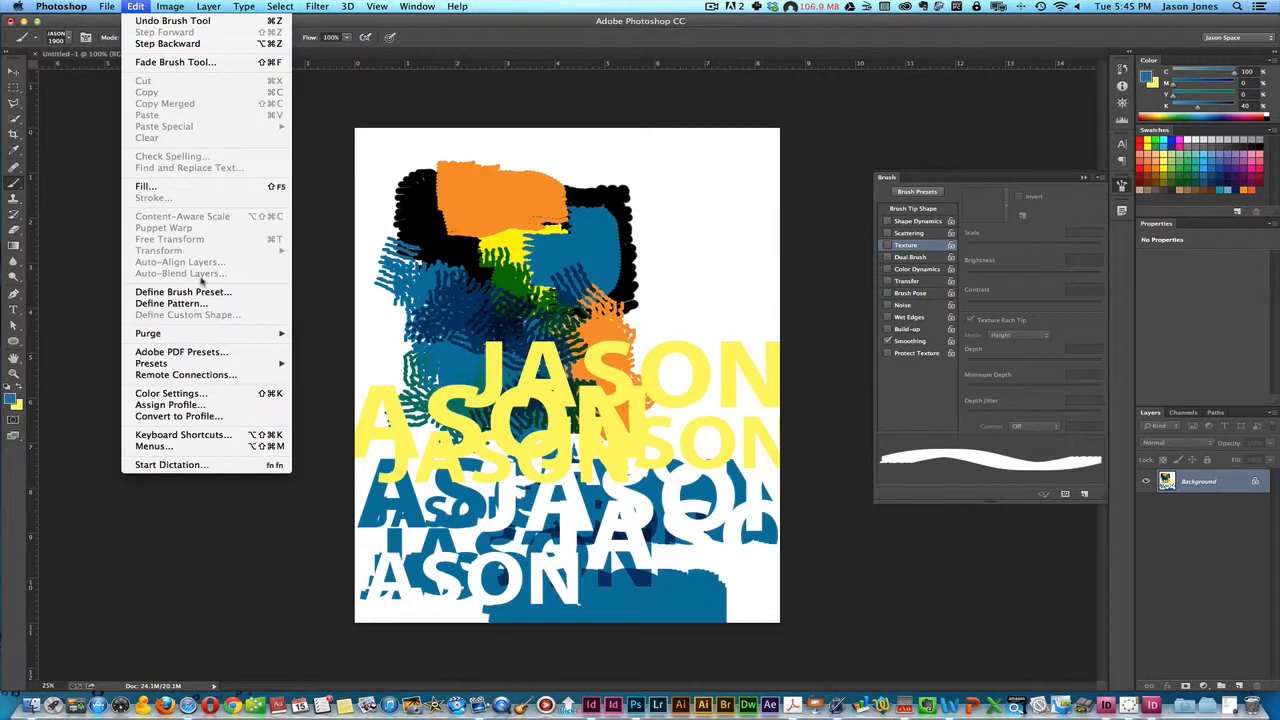